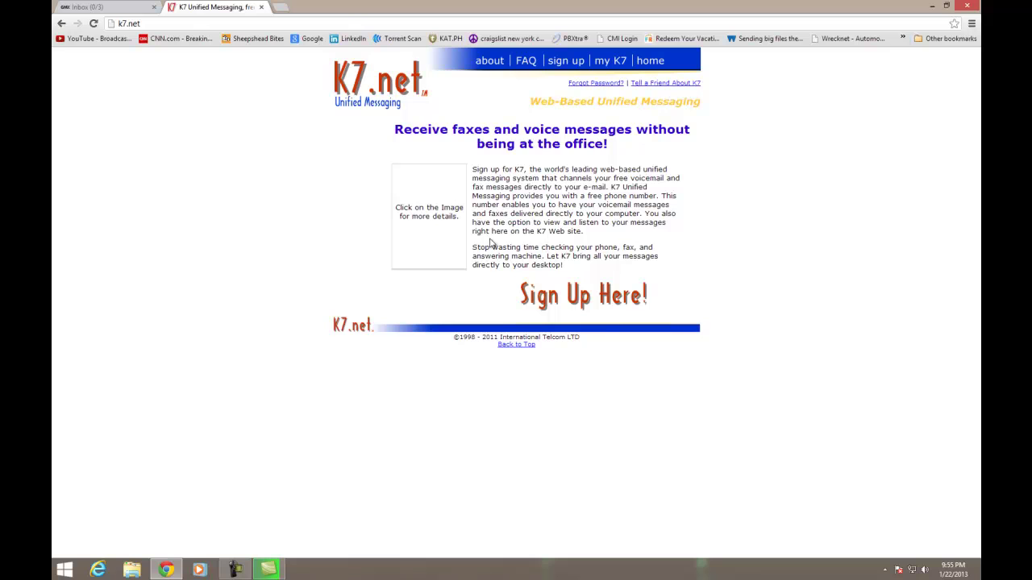
Step: Highlight the K7 introduction paragraph and select the site address
{"action": "mouse_move", "coordinate": [583, 267]}
{"action": "left_mouse_down"}
{"action": "mouse_move", "coordinate": [643, 120]}
{"action": "mouse_move", "coordinate": [552, 129]}
{"action": "left_mouse_up"}
{"action": "left_click", "coordinate": [578, 188]}
{"action": "left_click", "coordinate": [144, 25]}
{"action": "left_click", "coordinate": [156, 28]}
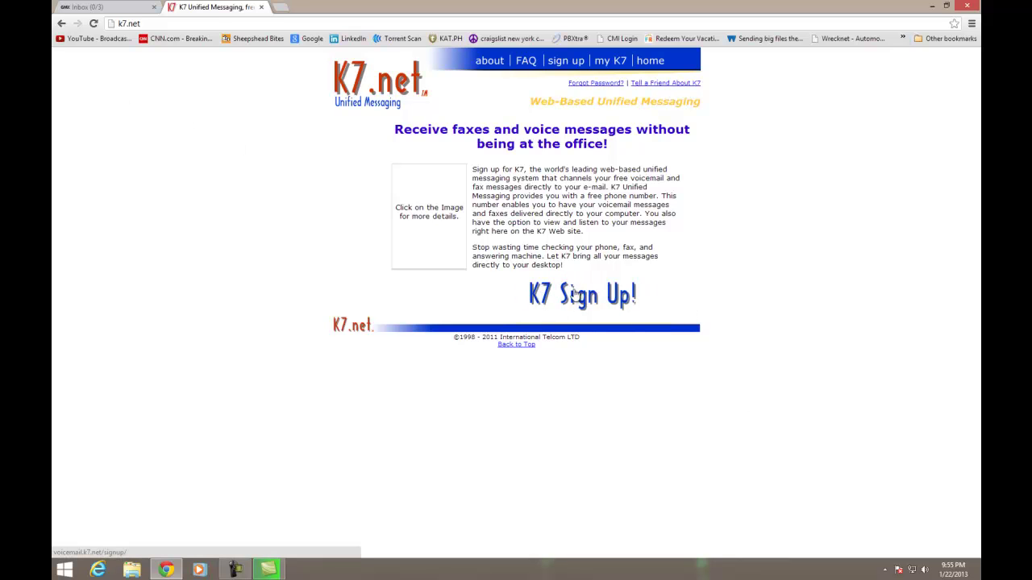
Step: Open the free fax-to-email sign-up form, click into its email fields, and go to the GMX inbox
{"action": "left_click", "coordinate": [586, 318]}
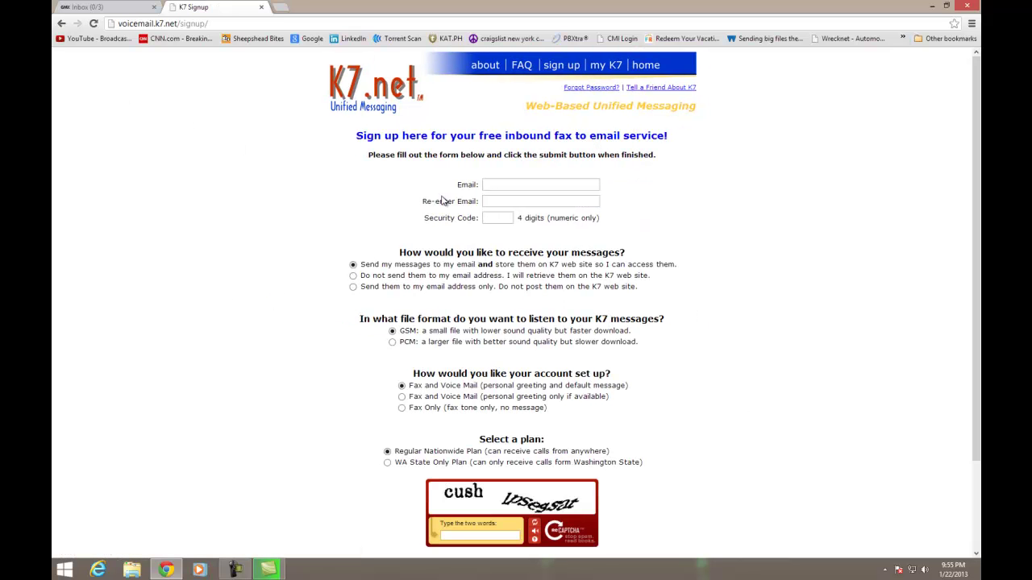
{"action": "left_click", "coordinate": [493, 203]}
{"action": "left_click", "coordinate": [497, 219]}
{"action": "left_click", "coordinate": [88, 7]}
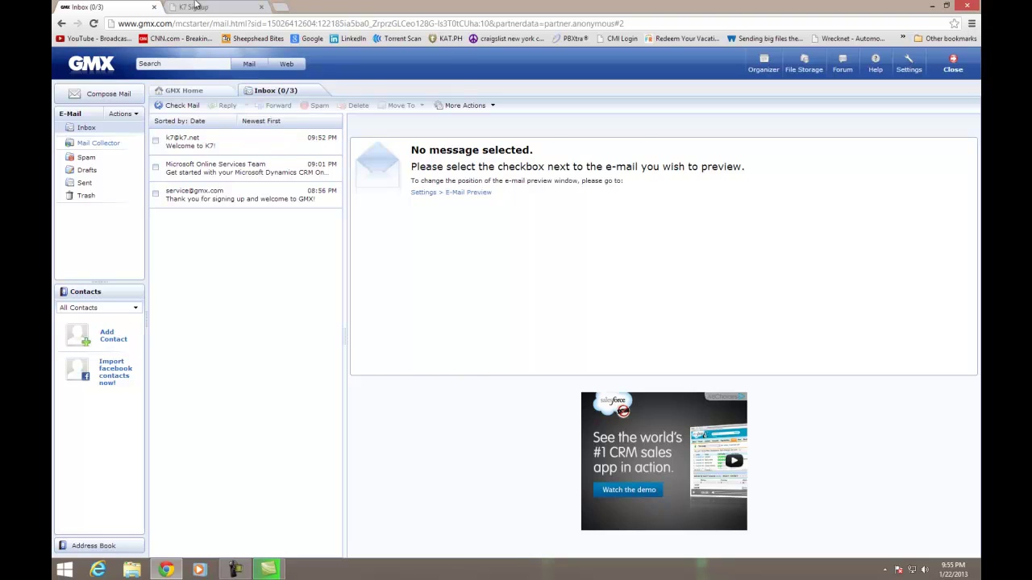
Step: Open the 'Welcome to K7!' email and highlight the assigned phone number and security code
{"action": "left_click", "coordinate": [208, 7]}
{"action": "left_click", "coordinate": [208, 145]}
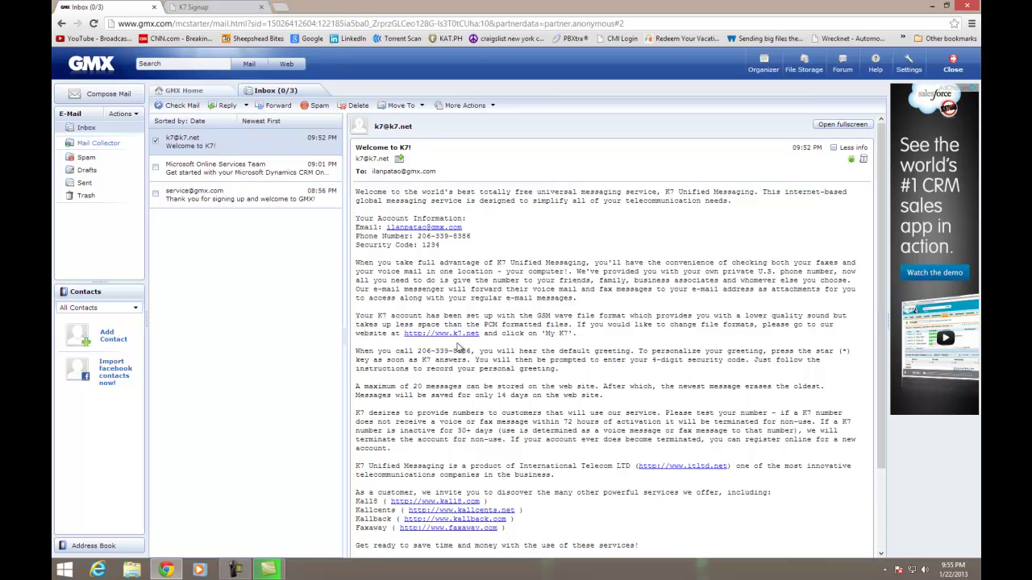
{"action": "scroll", "coordinate": [482, 318], "scroll_direction": "down", "scroll_amount": 2}
{"action": "scroll", "coordinate": [499, 314], "scroll_direction": "up", "scroll_amount": 2}
{"action": "left_click_drag", "start_coordinate": [360, 227], "coordinate": [463, 227]}
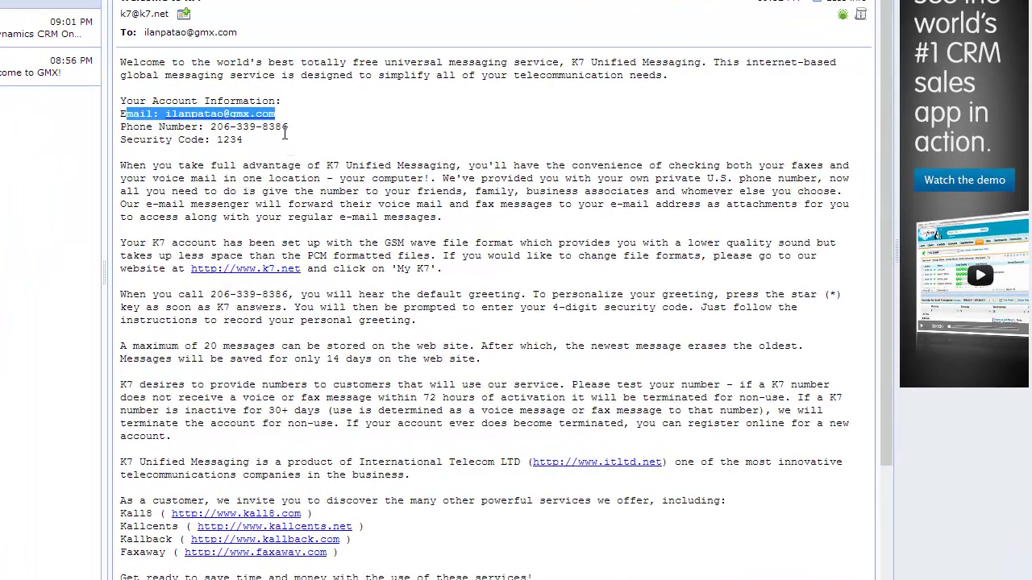
{"action": "left_click_drag", "start_coordinate": [289, 126], "coordinate": [210, 130]}
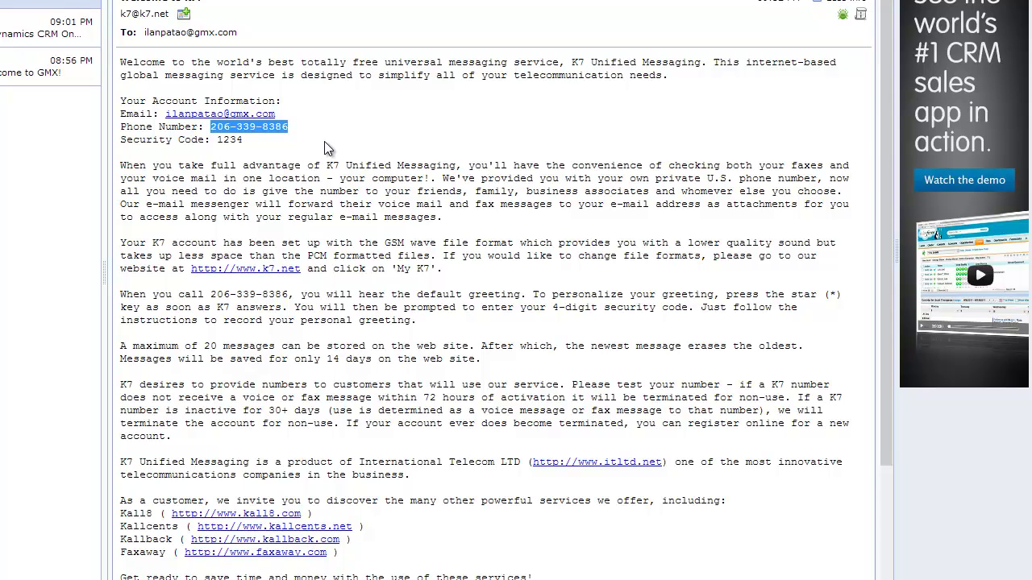
{"action": "double_click", "coordinate": [228, 139]}
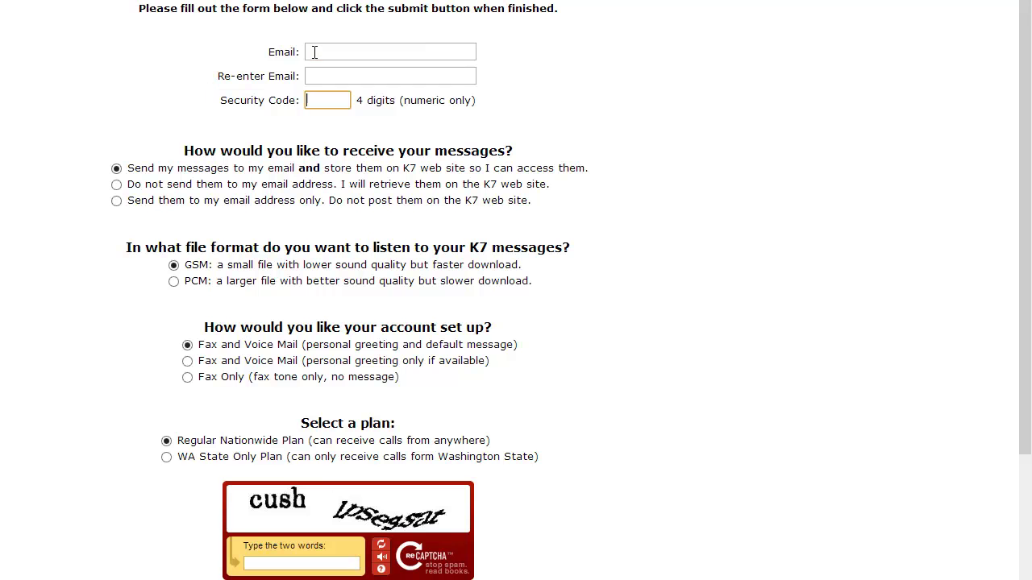
Step: Click through the fields of the K7 sign-up form
{"action": "left_click", "coordinate": [314, 51]}
{"action": "left_click", "coordinate": [326, 75]}
{"action": "left_click", "coordinate": [324, 102]}
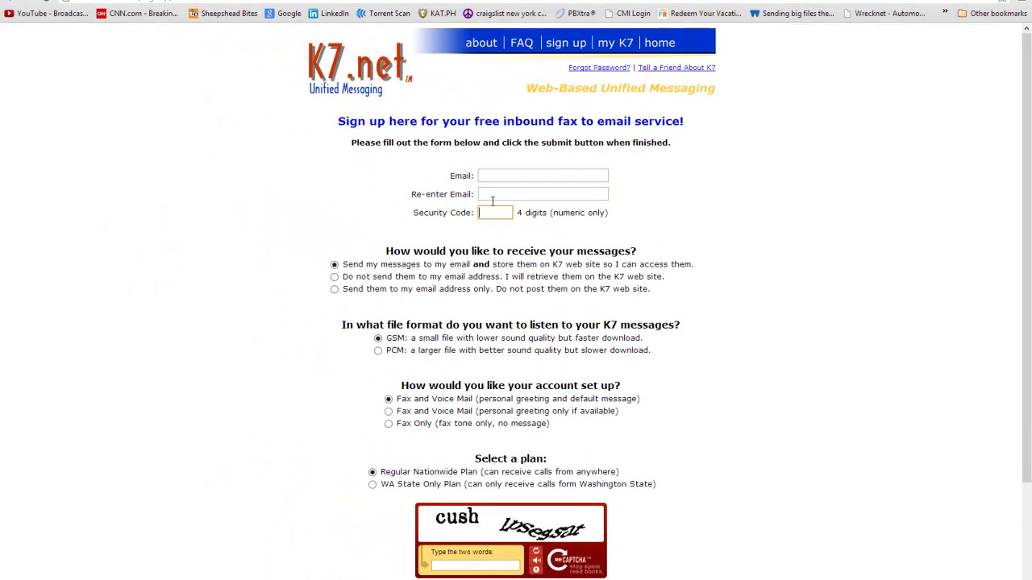
{"action": "left_click", "coordinate": [493, 197]}
{"action": "left_click", "coordinate": [497, 177]}
{"action": "scroll", "coordinate": [543, 216], "scroll_direction": "down", "scroll_amount": 2}
{"action": "scroll", "coordinate": [543, 215], "scroll_direction": "up", "scroll_amount": 2}
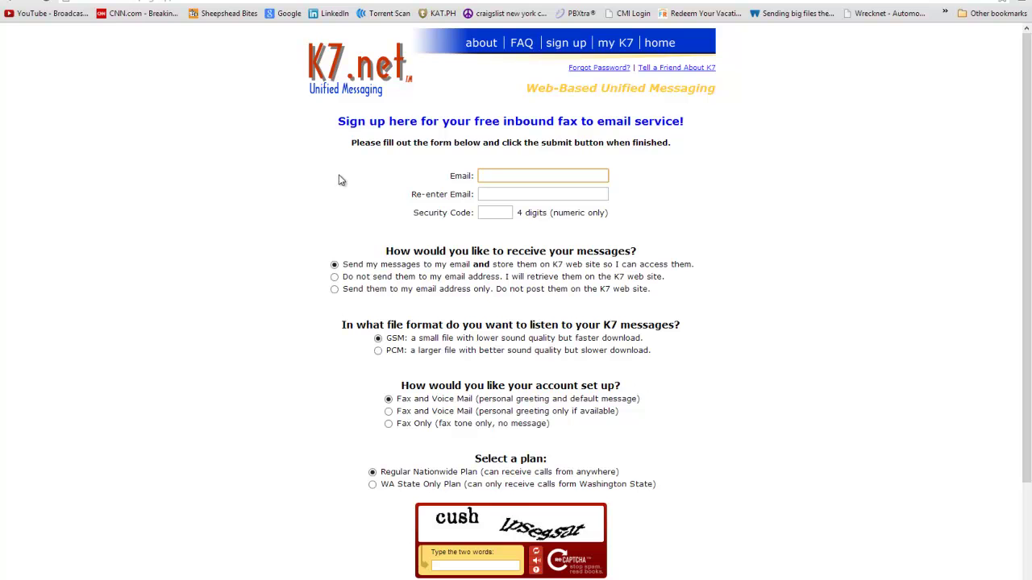
Step: Log in to my K7 with the new number (dashes removed) and security code, then highlight the number
{"action": "left_click", "coordinate": [616, 44]}
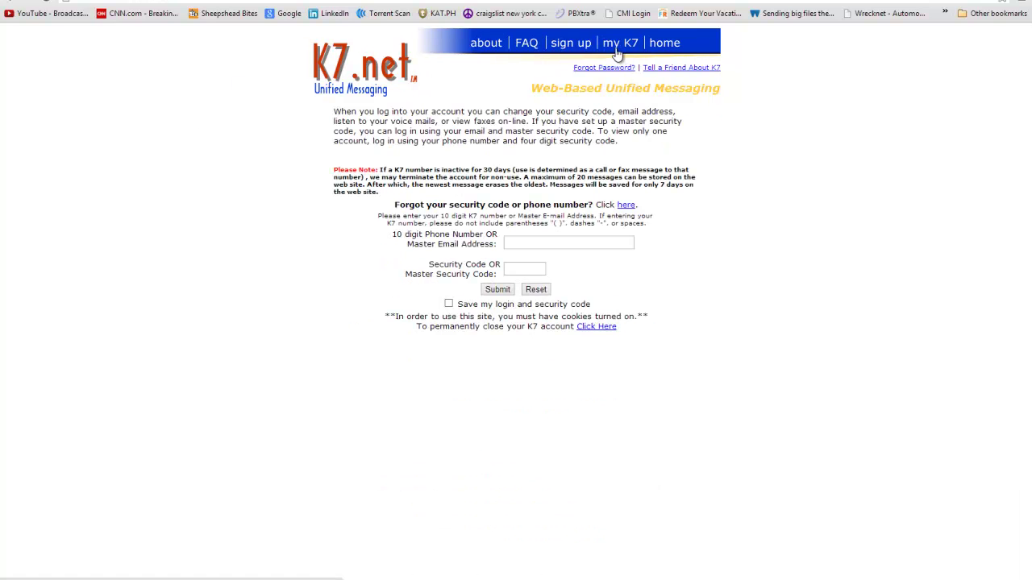
{"action": "left_click", "coordinate": [534, 242]}
{"action": "left_click", "coordinate": [520, 243]}
{"action": "key", "text": "BackSpace"}
{"action": "left_click", "coordinate": [533, 243]}
{"action": "key", "text": "BackSpace"}
{"action": "left_click", "coordinate": [528, 269]}
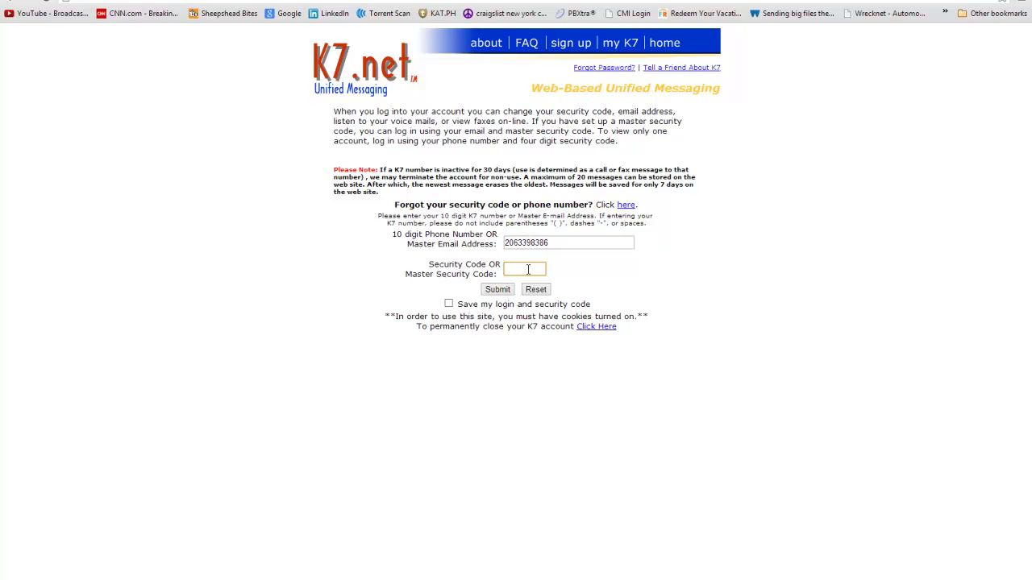
{"action": "left_click", "coordinate": [497, 289]}
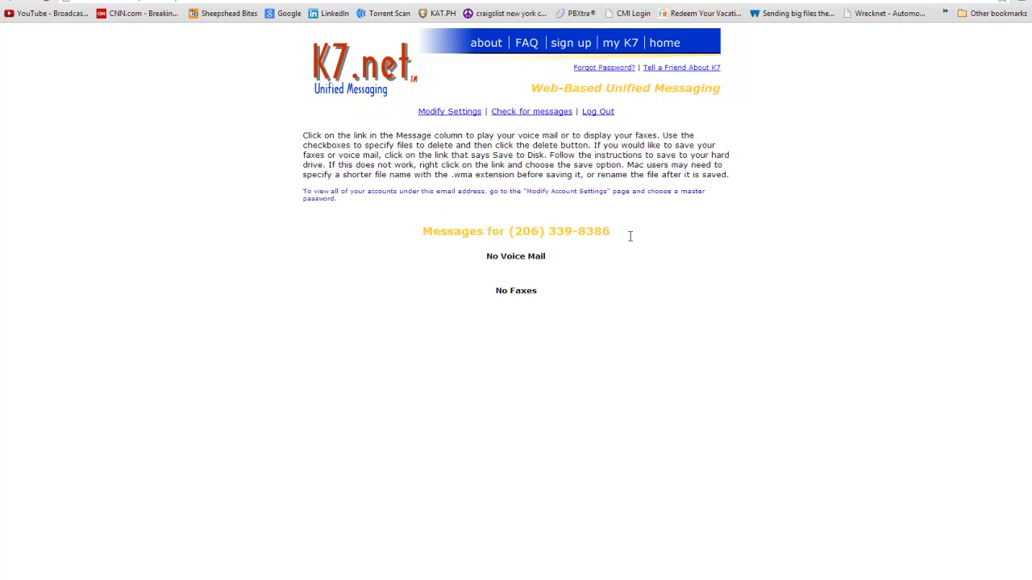
{"action": "left_click_drag", "start_coordinate": [610, 233], "coordinate": [509, 232]}
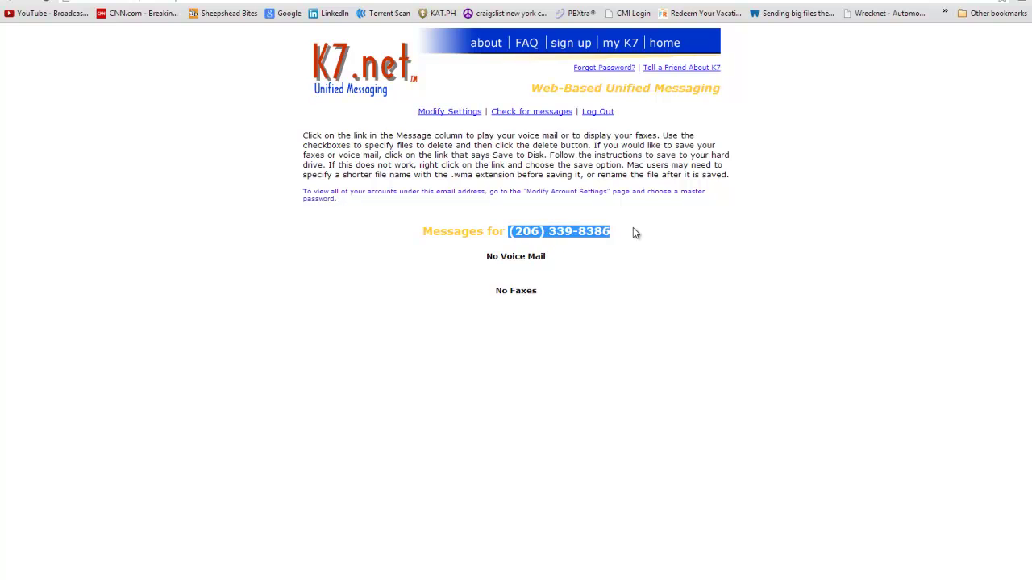
Step: Launch the PBXtra eyeBeam softphone beside the messages page and dial the new K7 number
{"action": "key", "text": "super"}
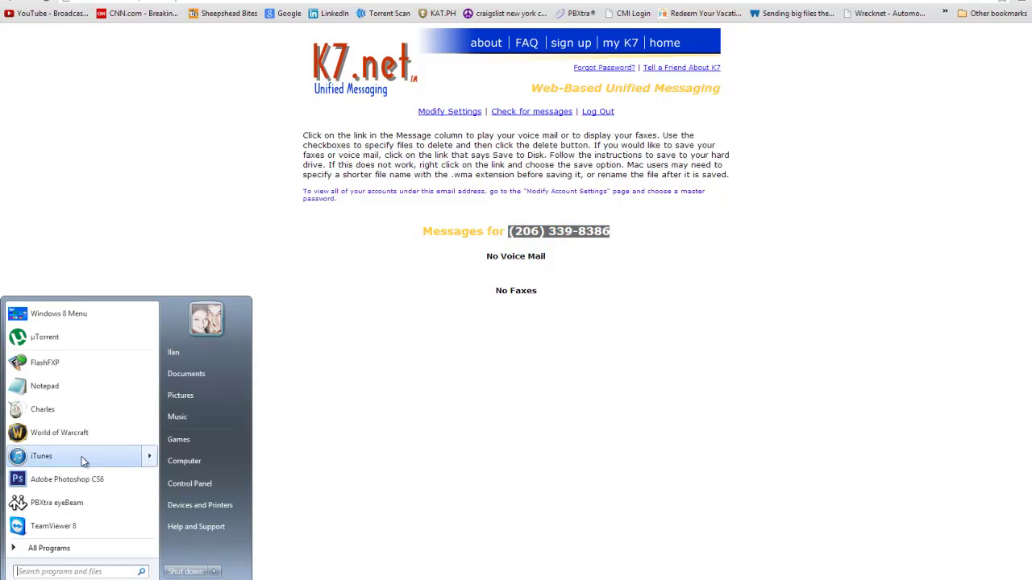
{"action": "left_click", "coordinate": [55, 509]}
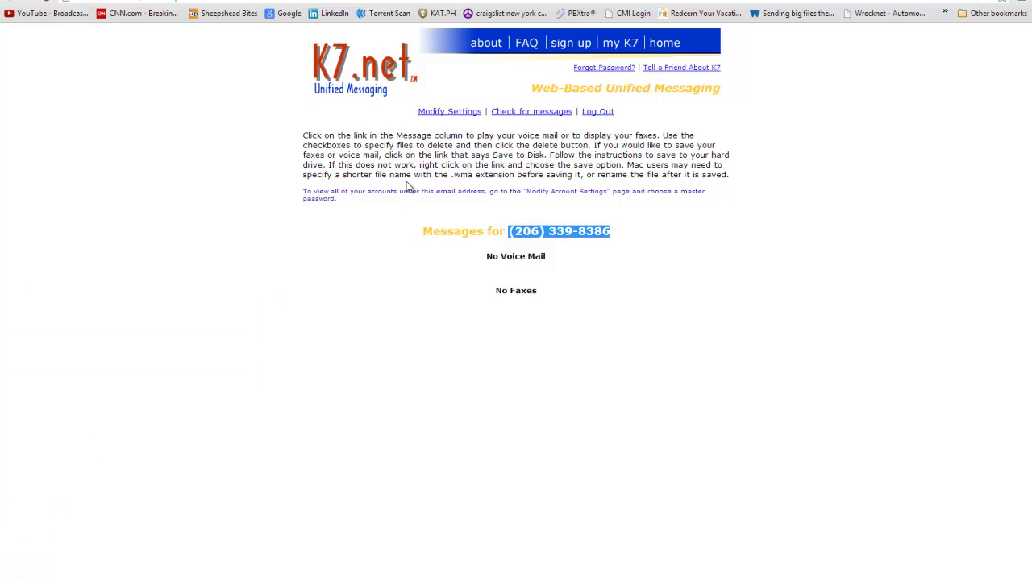
{"action": "left_click_drag", "start_coordinate": [351, 302], "coordinate": [283, 232]}
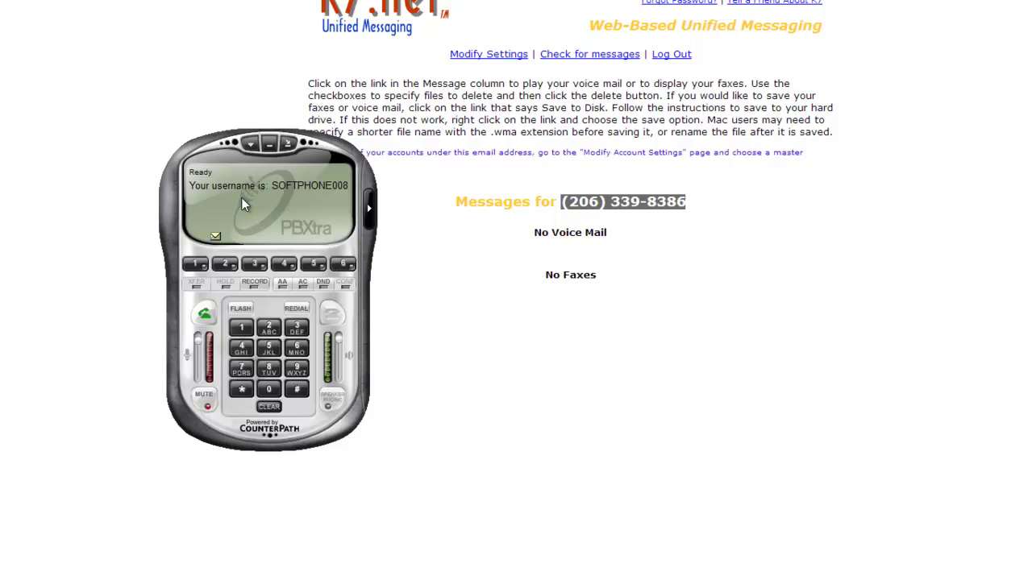
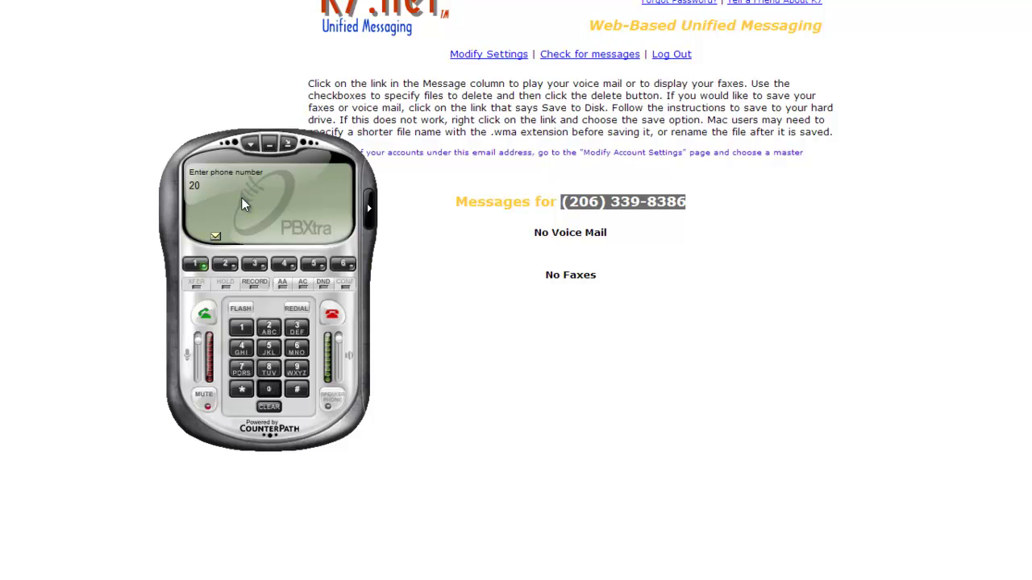
{"action": "key", "text": "Return"}
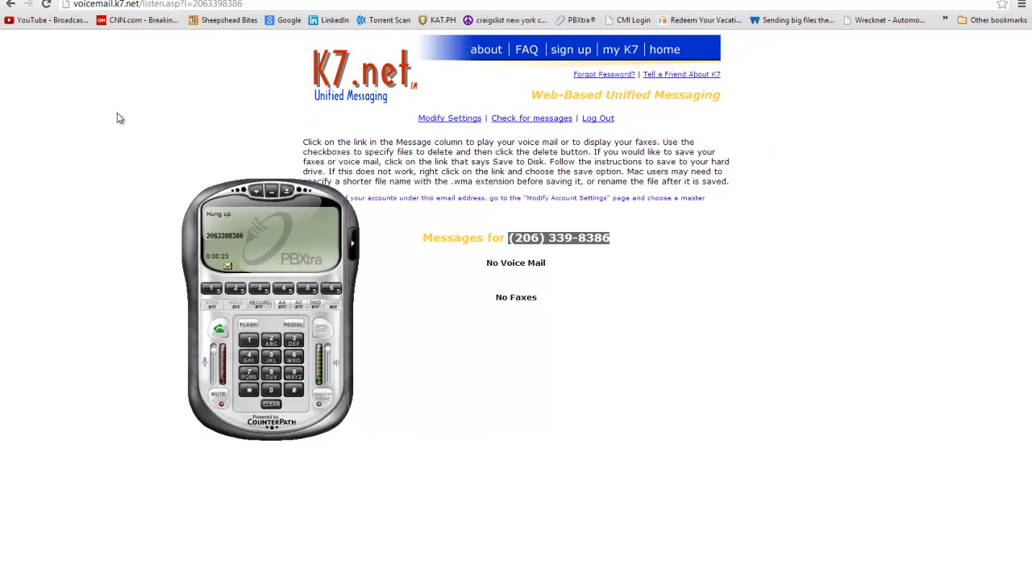
Step: Exit eyeBeam and reload the messages page to reveal the new voicemail entry
{"action": "right_click", "coordinate": [279, 234]}
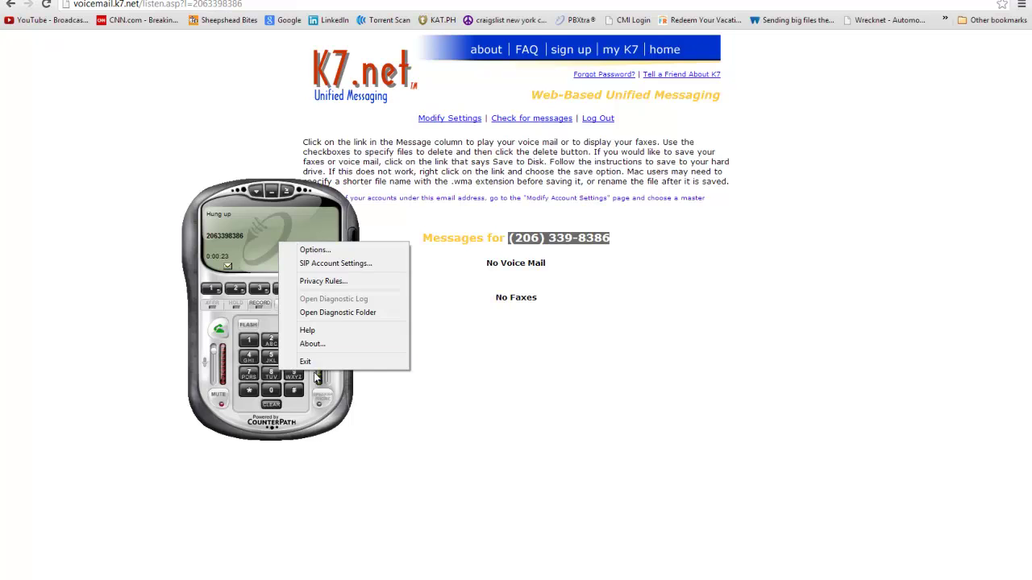
{"action": "left_click", "coordinate": [306, 361]}
{"action": "right_click", "coordinate": [405, 286]}
{"action": "left_click", "coordinate": [431, 322]}
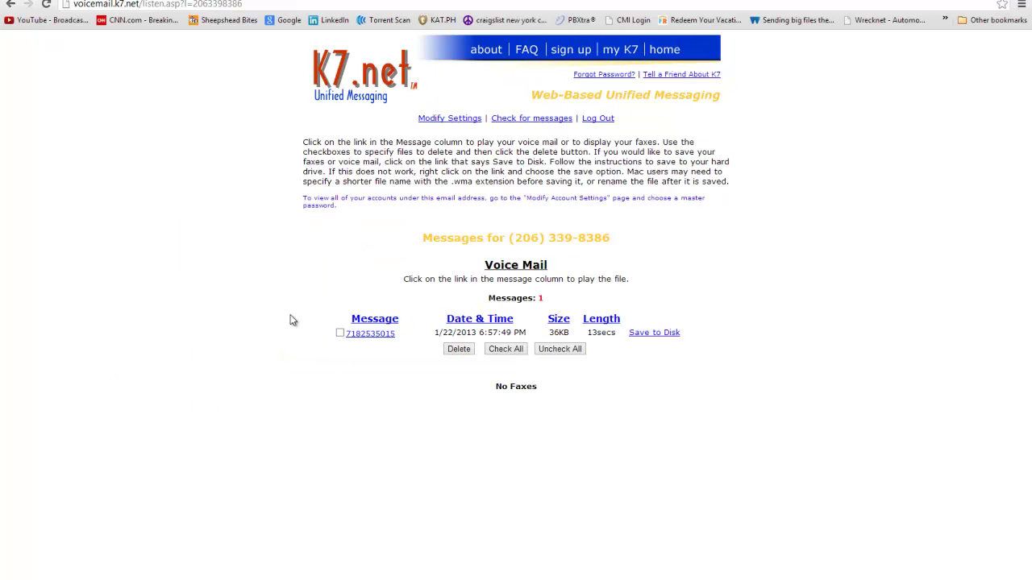
{"action": "left_click_drag", "start_coordinate": [431, 337], "coordinate": [752, 372]}
{"action": "left_click", "coordinate": [442, 331]}
Step: Play the 13-second voicemail in the popup player, then close the player
{"action": "left_click", "coordinate": [397, 333]}
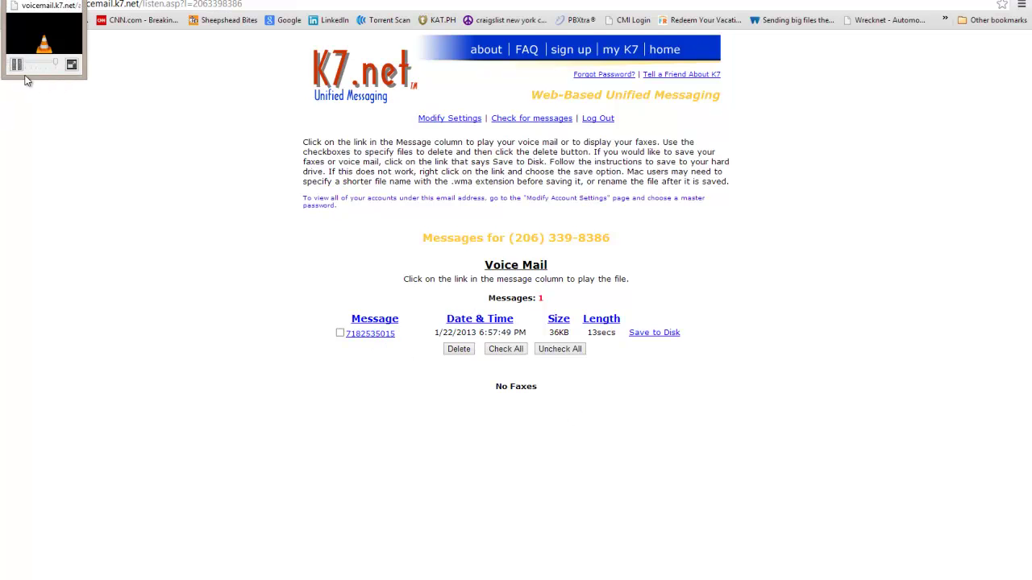
{"action": "left_click_drag", "start_coordinate": [32, 4], "coordinate": [257, 253]}
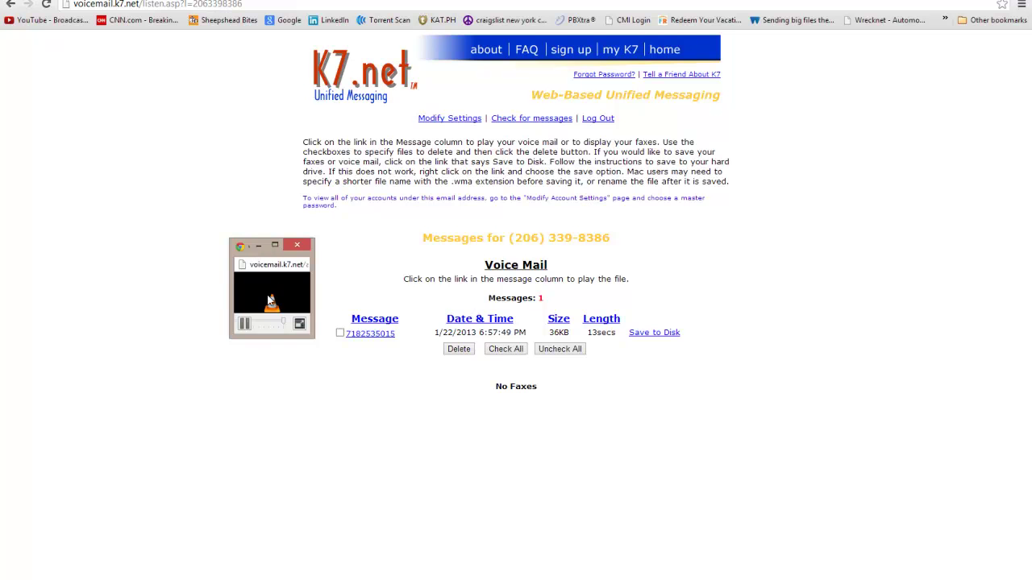
{"action": "left_click", "coordinate": [297, 245]}
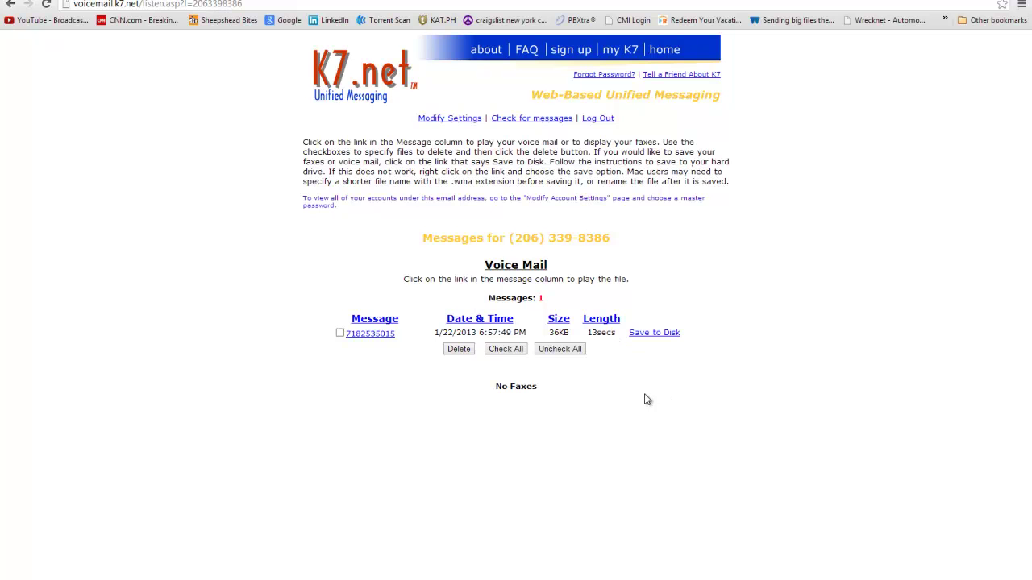
{"action": "left_click_drag", "start_coordinate": [642, 395], "coordinate": [47, 165]}
{"action": "left_click", "coordinate": [124, 211]}
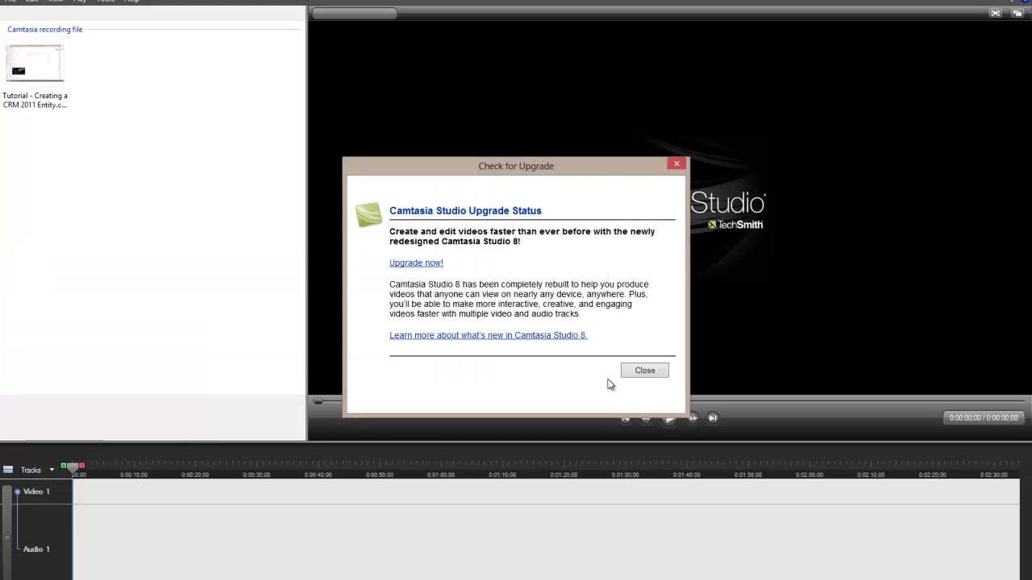
Step: Dismiss the Camtasia notice, load google.com, and search for 'send afree fax'
{"action": "left_click", "coordinate": [631, 369]}
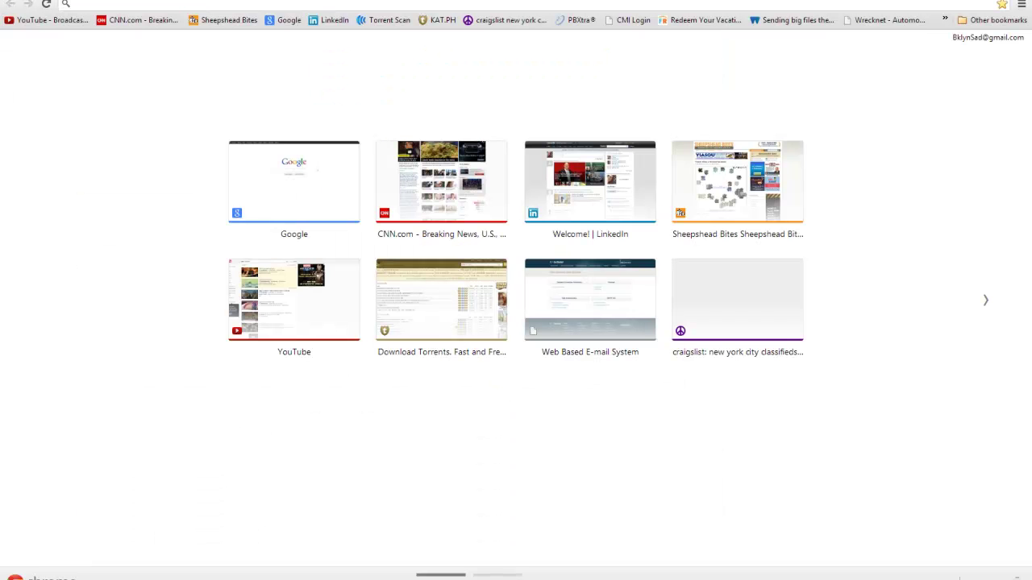
{"action": "type", "text": "google.com"}
{"action": "key", "text": "Return"}
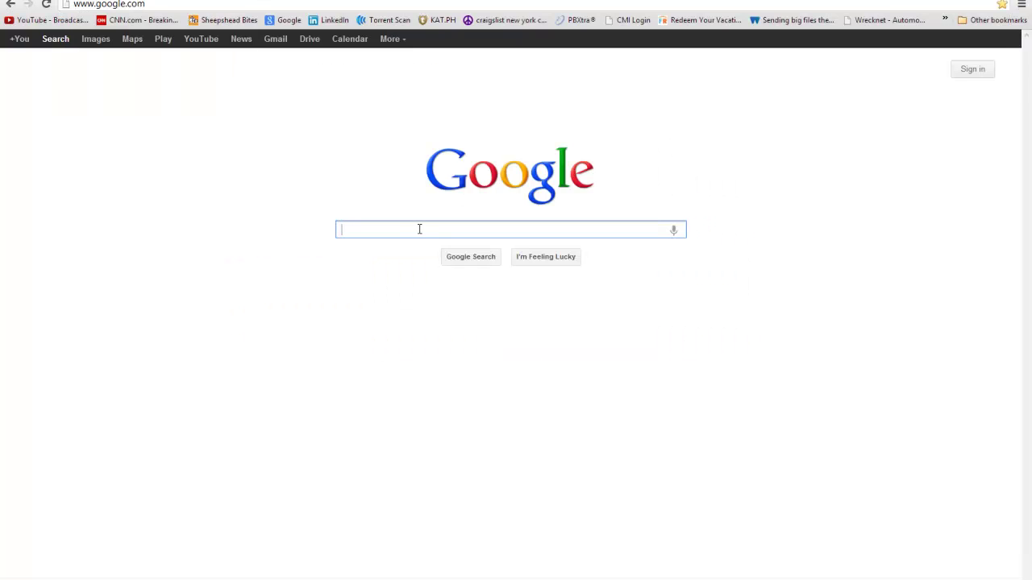
{"action": "type", "text": "send afree fax"}
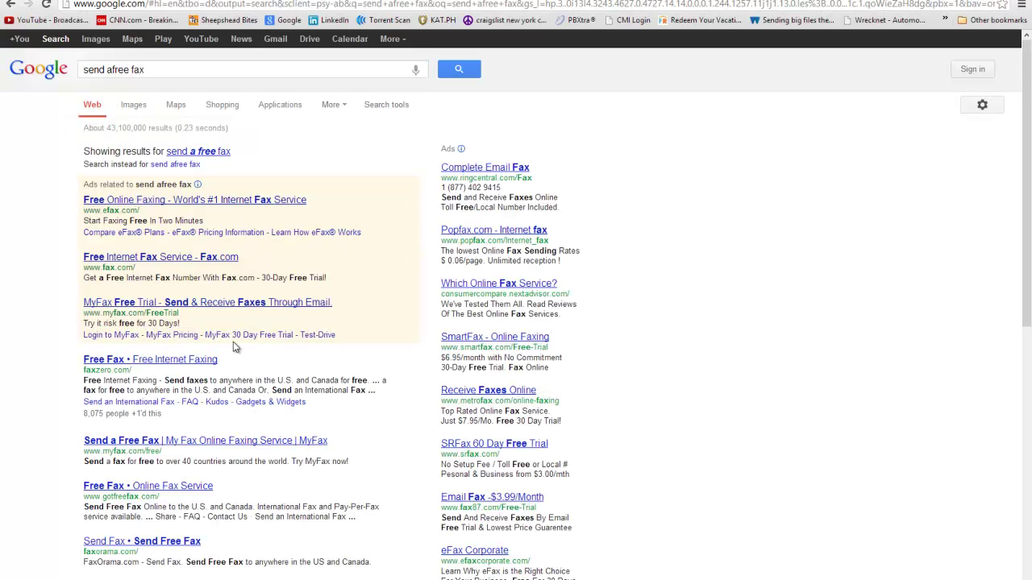
Step: Open FaxZero and fill in the sender's name, company and e-mail address
{"action": "left_click", "coordinate": [129, 362]}
{"action": "left_click", "coordinate": [452, 287]}
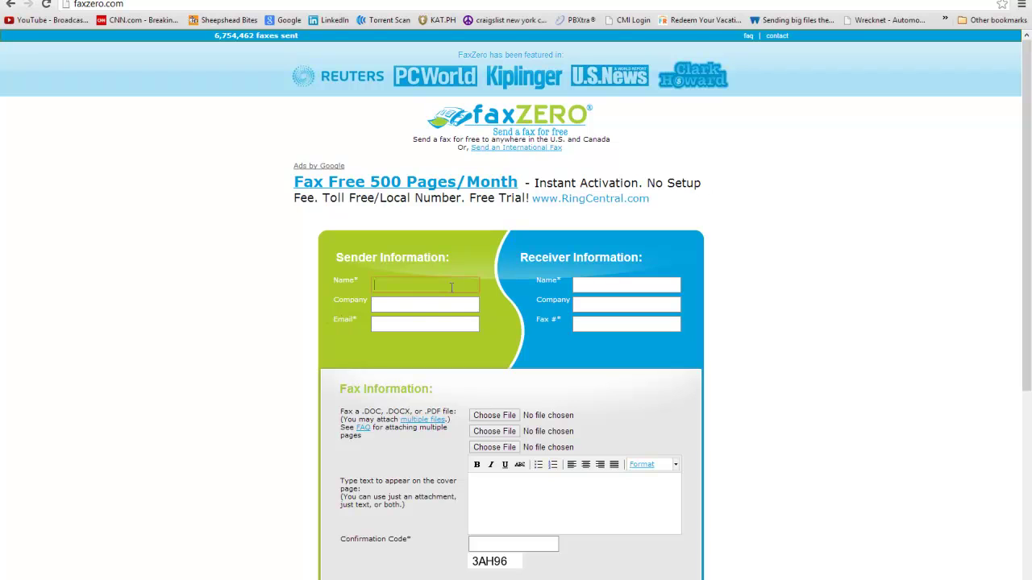
{"action": "type", "text": "sample"}
{"action": "key", "text": "Tab"}
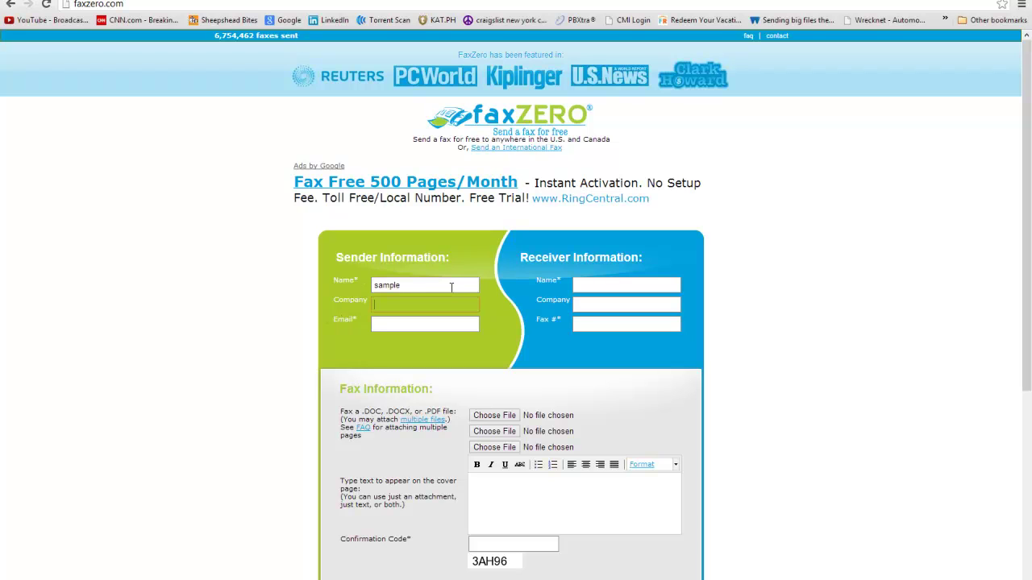
{"action": "type", "text": "sample"}
{"action": "key", "text": "Tab"}
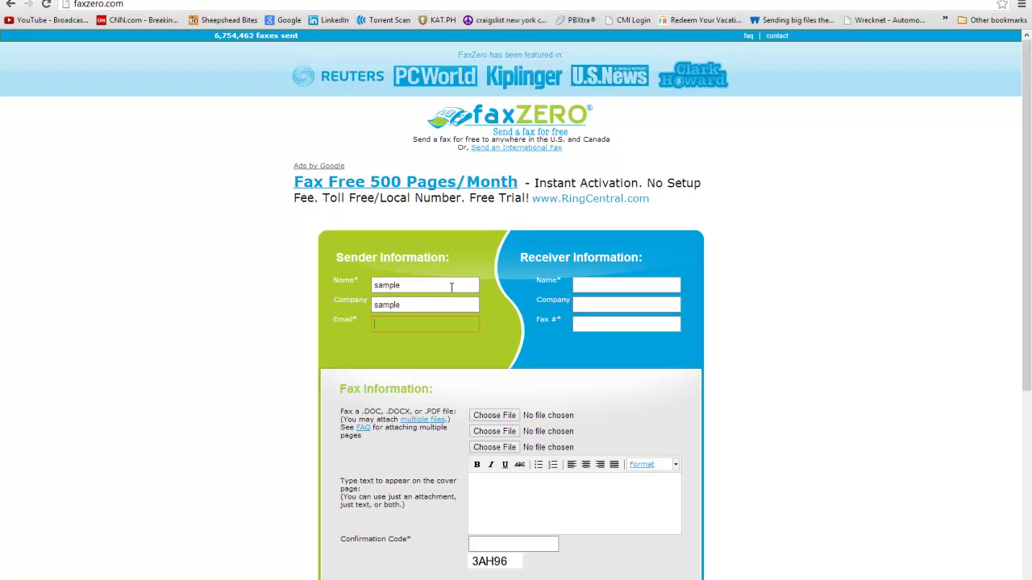
{"action": "type", "text": "ilan"}
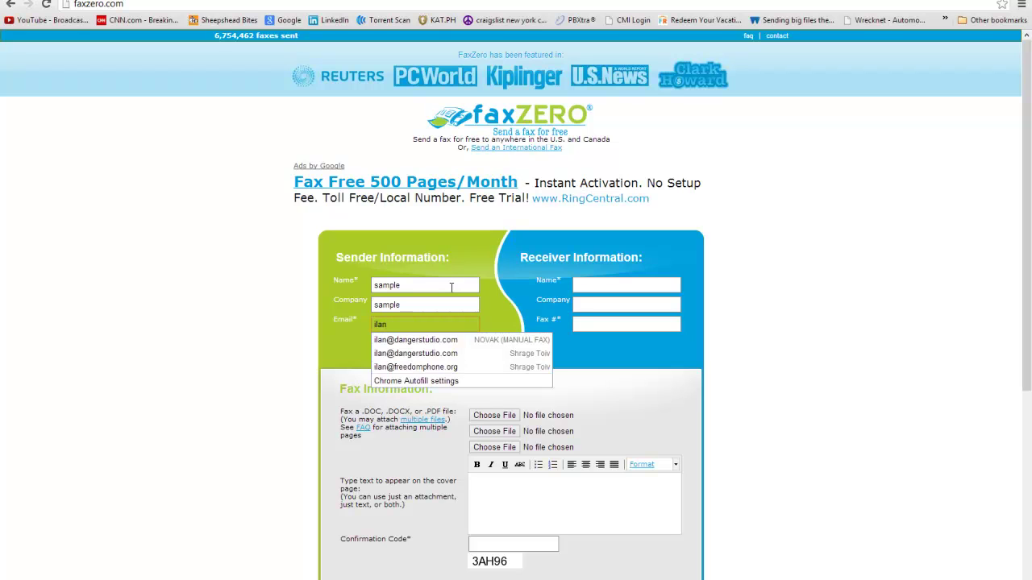
{"action": "key", "text": "Down"}
{"action": "key", "text": "Down"}
{"action": "key", "text": "Down"}
{"action": "key", "text": "Up"}
{"action": "key", "text": "Up"}
{"action": "key", "text": "Up"}
{"action": "key", "text": "Down"}
{"action": "key", "text": "Down"}
{"action": "left_click", "coordinate": [464, 326]}
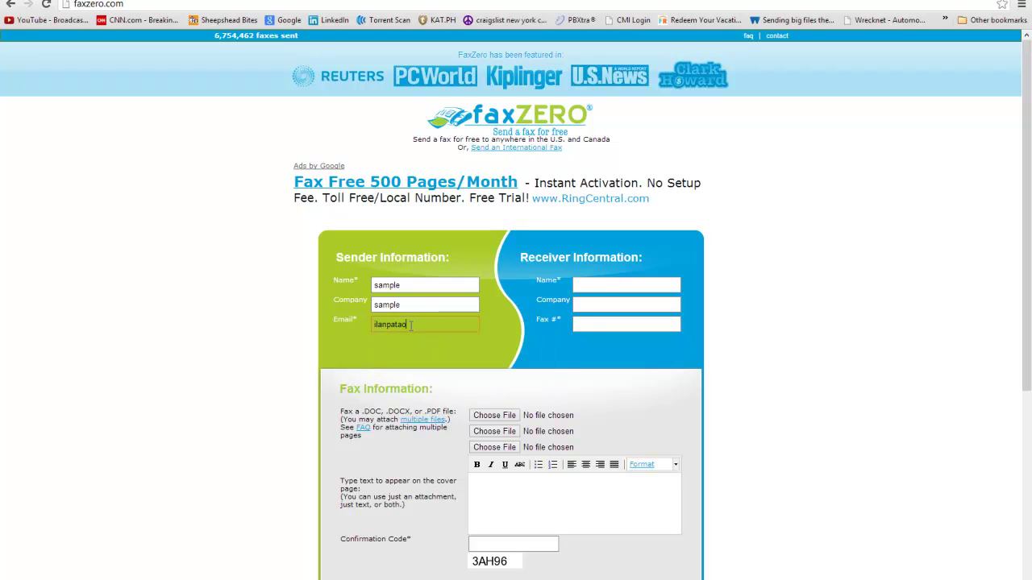
Step: Enter the receiver's name and paste the K7 number copied from the welcome email as Fax #
{"action": "left_click", "coordinate": [600, 287]}
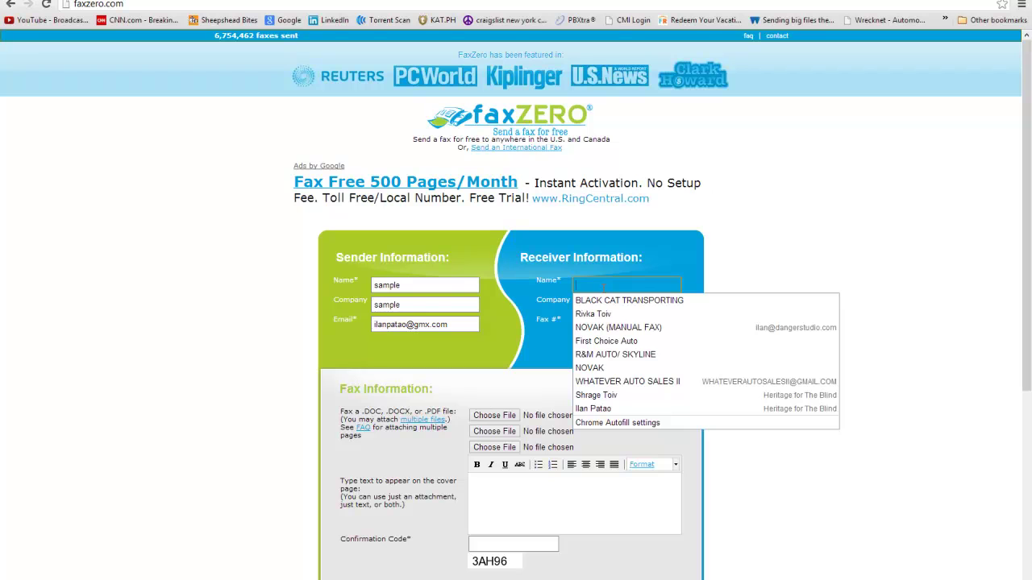
{"action": "type", "text": "you"}
{"action": "key", "text": "Tab"}
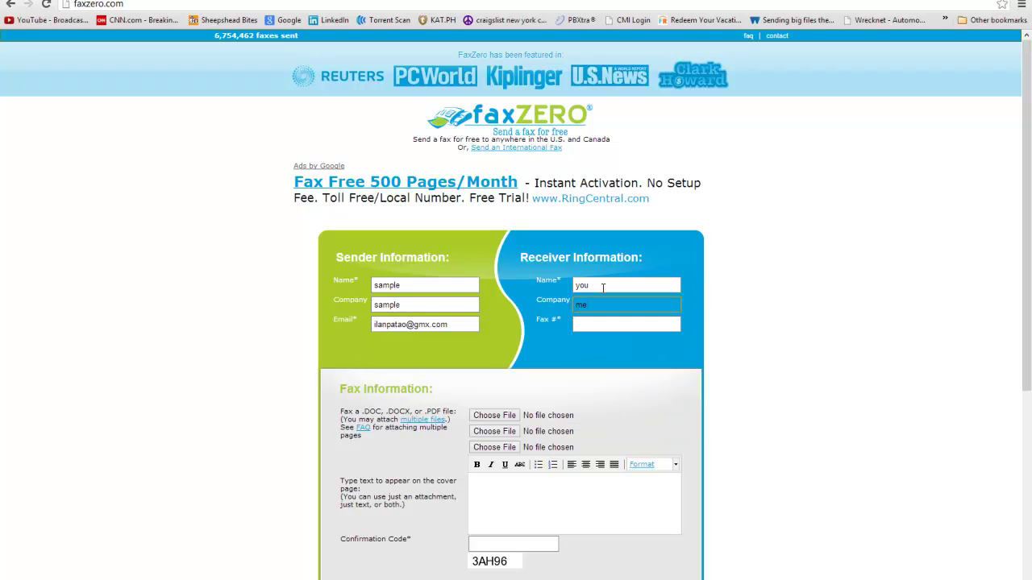
{"action": "key", "text": "Tab"}
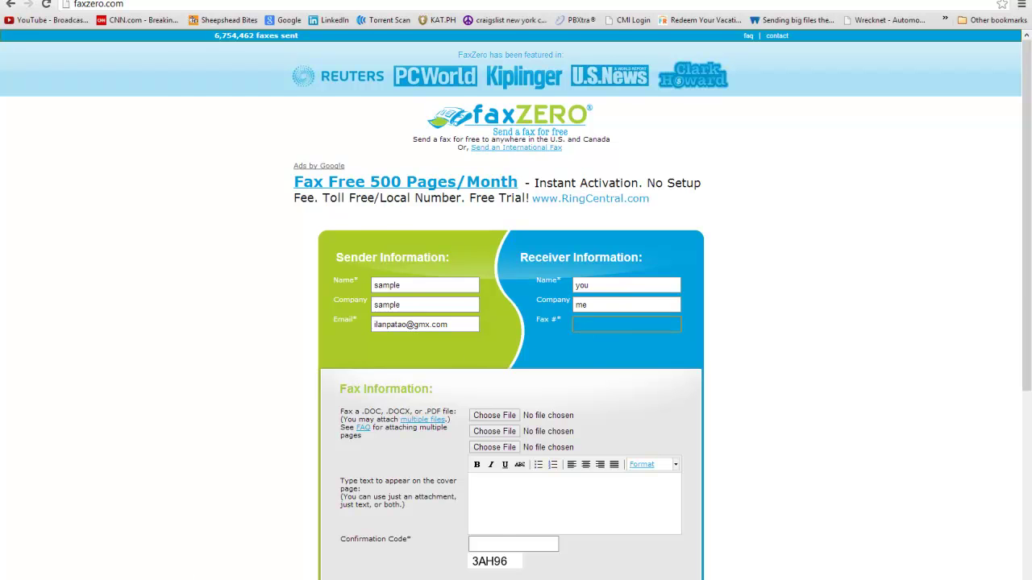
{"action": "key", "text": "ctrl+Tab"}
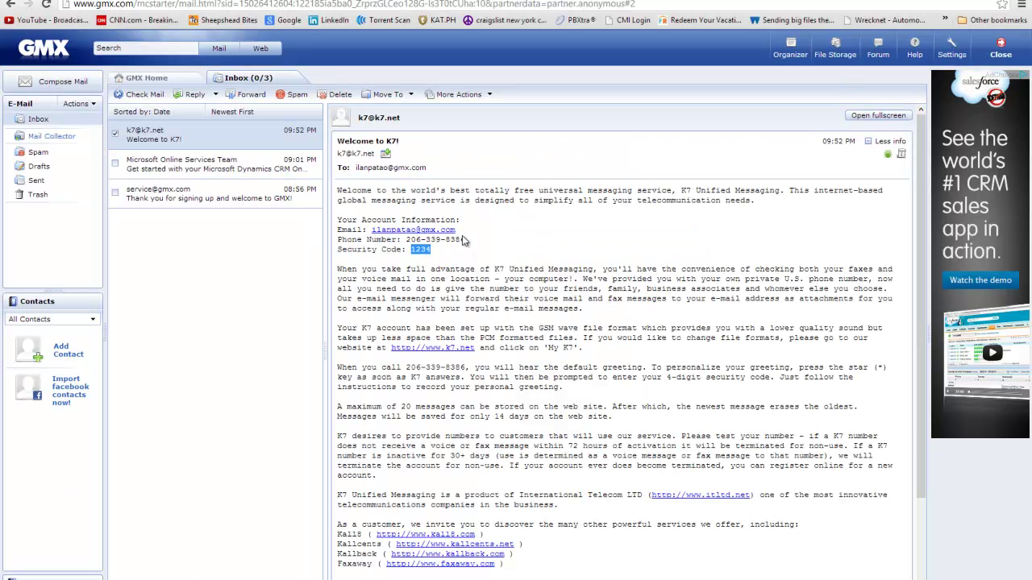
{"action": "left_click_drag", "start_coordinate": [466, 240], "coordinate": [406, 239]}
{"action": "right_click", "coordinate": [406, 240]}
{"action": "left_click", "coordinate": [434, 248]}
{"action": "key", "text": "ctrl+Tab"}
{"action": "key", "text": "ctrl+v"}
Step: Add cover text 'just gonyayada', enter the confirmation code, and send the fax without an attachment
{"action": "left_click", "coordinate": [529, 482]}
{"action": "scroll", "coordinate": [529, 482], "scroll_direction": "down", "scroll_amount": 2}
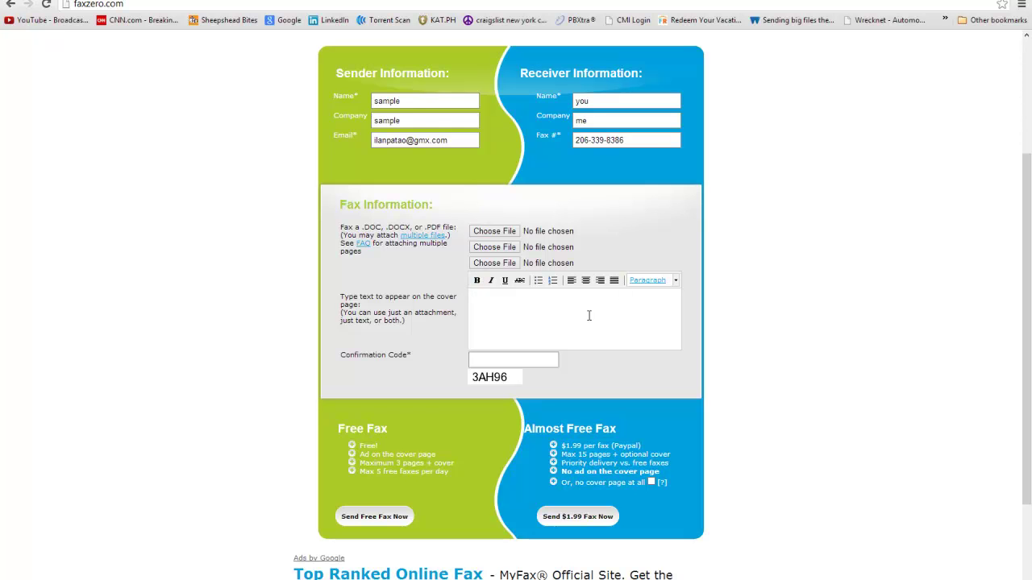
{"action": "type", "text": "just gonna type some blurbs blah blah blah "}
{"action": "type", "text": "yadda yada yada yada blah blah"}
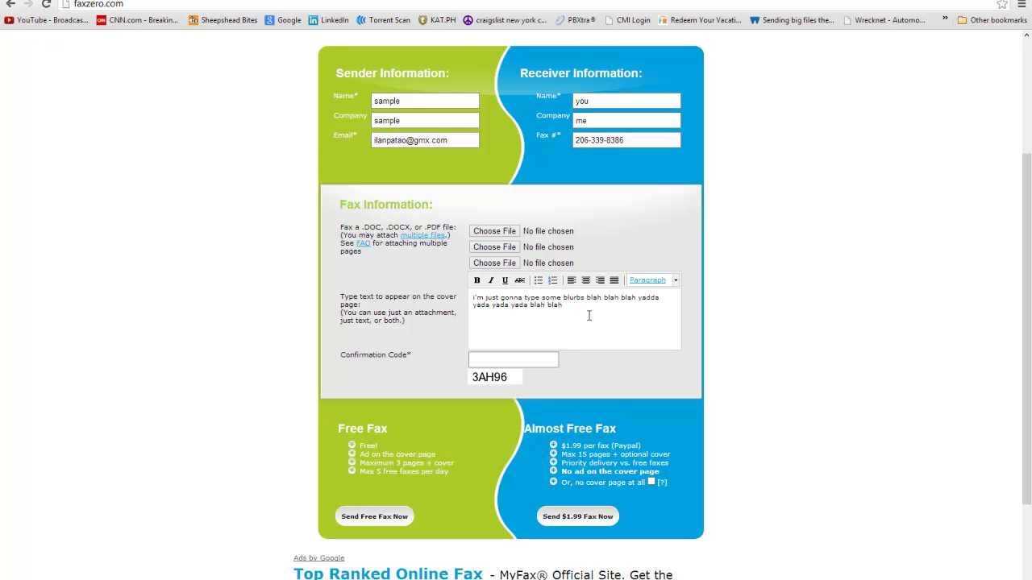
{"action": "left_click", "coordinate": [535, 364]}
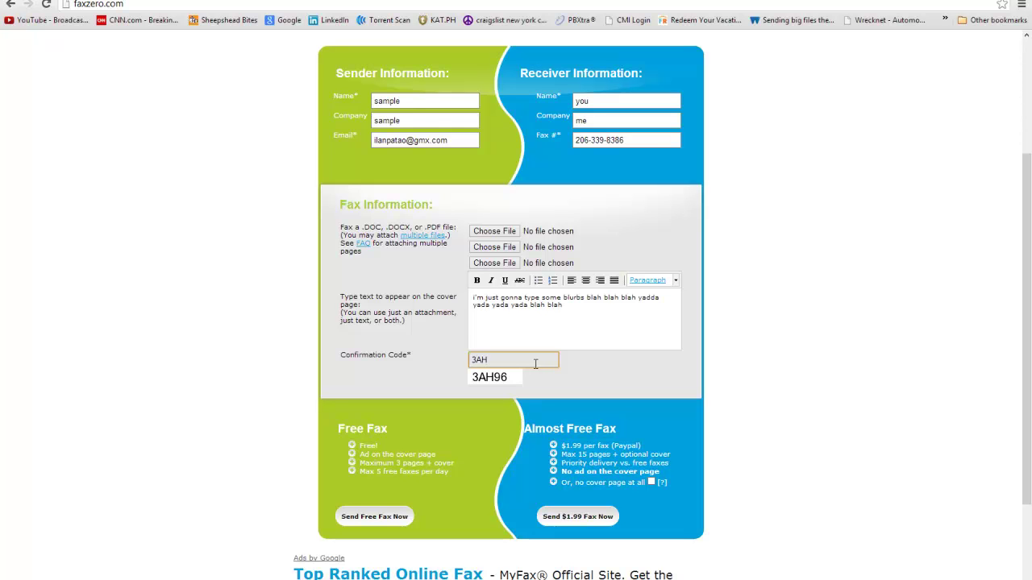
{"action": "left_click", "coordinate": [364, 522]}
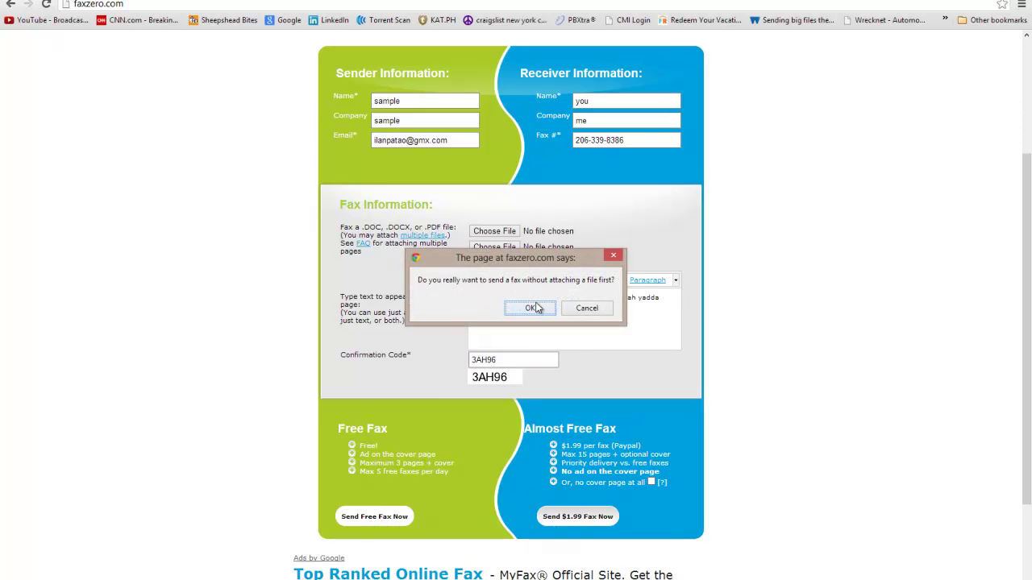
{"action": "left_click", "coordinate": [517, 307]}
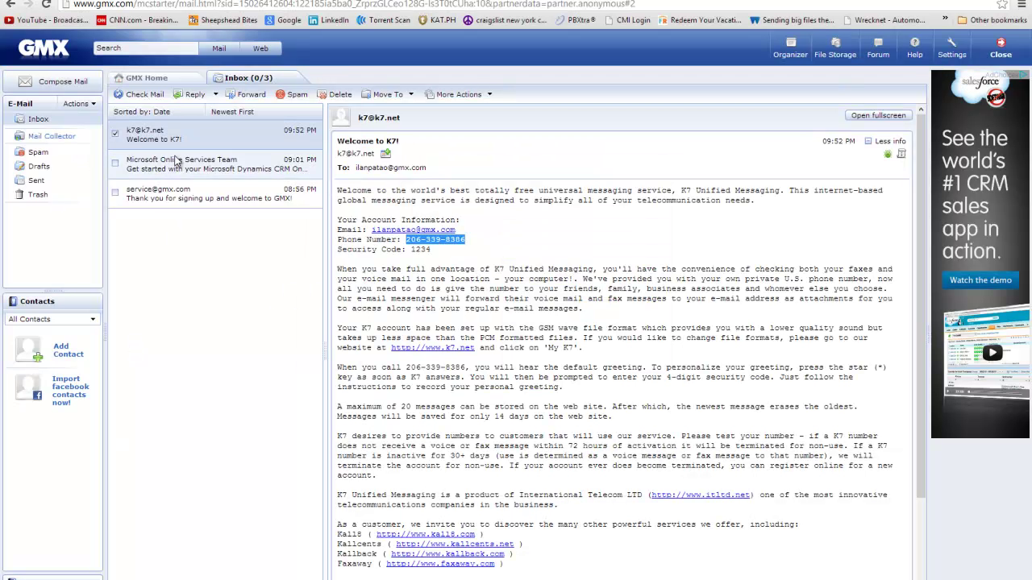
Step: Check for new mail, read the K7 voice-message email, and select the FaxZero confirmation email
{"action": "left_click", "coordinate": [177, 161]}
{"action": "left_click", "coordinate": [173, 134]}
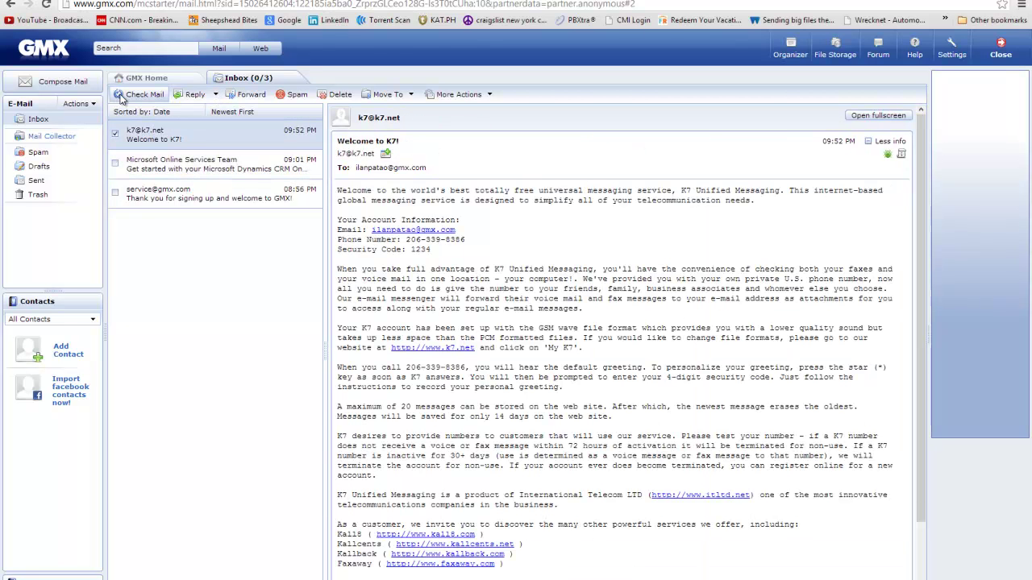
{"action": "left_click", "coordinate": [141, 94]}
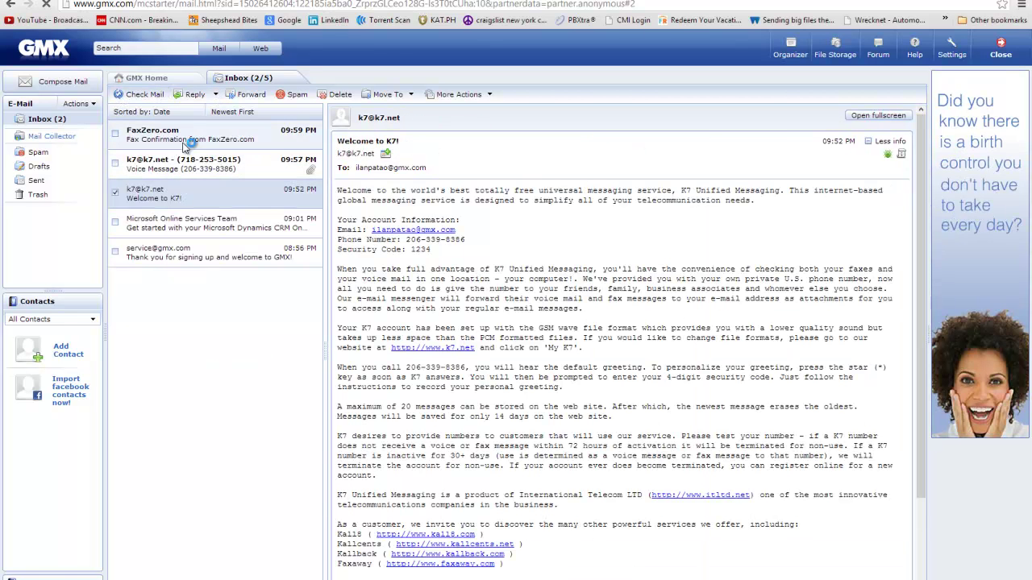
{"action": "left_click", "coordinate": [182, 164]}
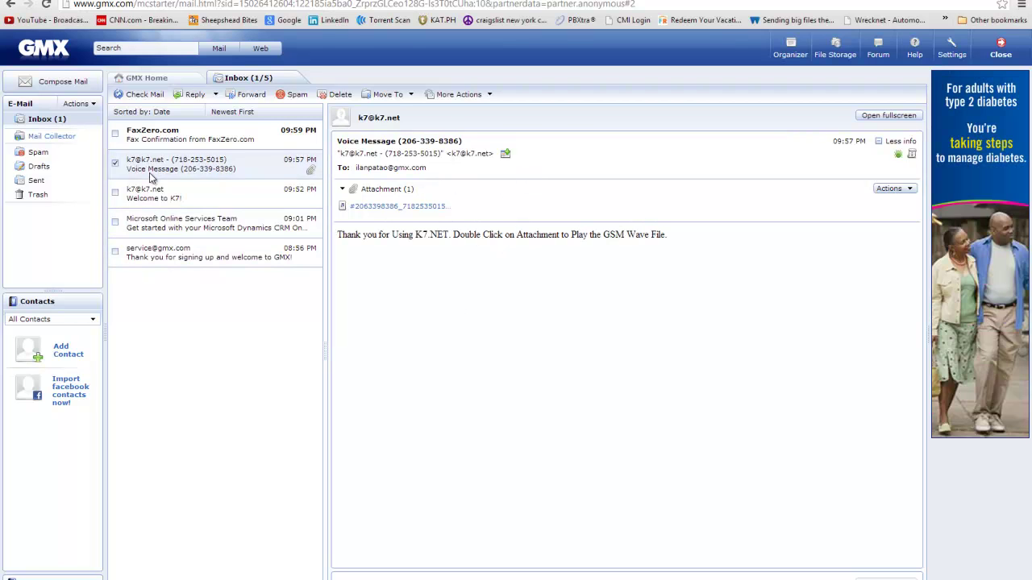
{"action": "left_click", "coordinate": [185, 138]}
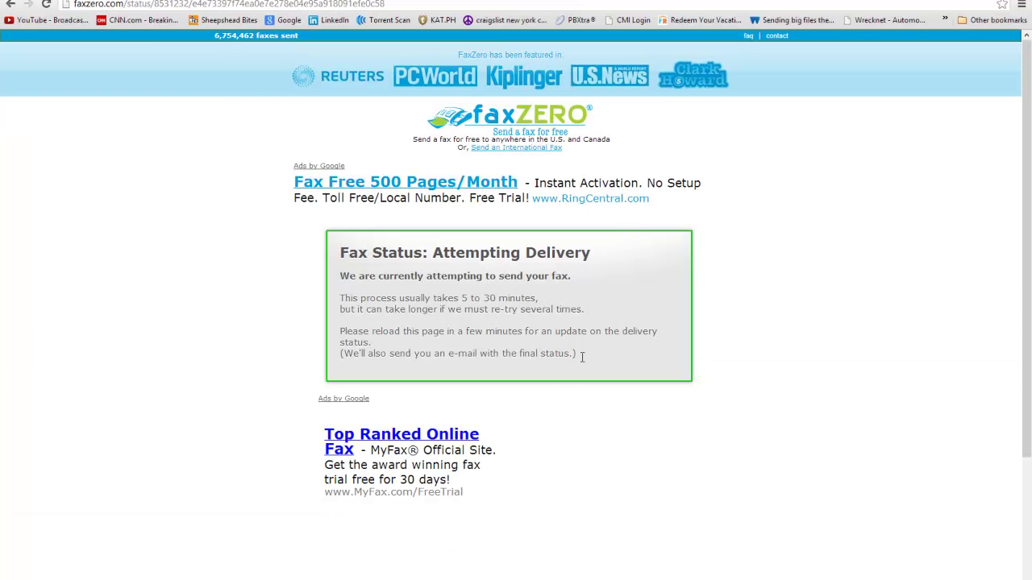
Step: Reload the FaxZero status page, still 'Attempting Delivery', and return to the voice-message email
{"action": "left_click_drag", "start_coordinate": [387, 252], "coordinate": [642, 252]}
{"action": "left_click", "coordinate": [559, 278]}
{"action": "right_click", "coordinate": [171, 288]}
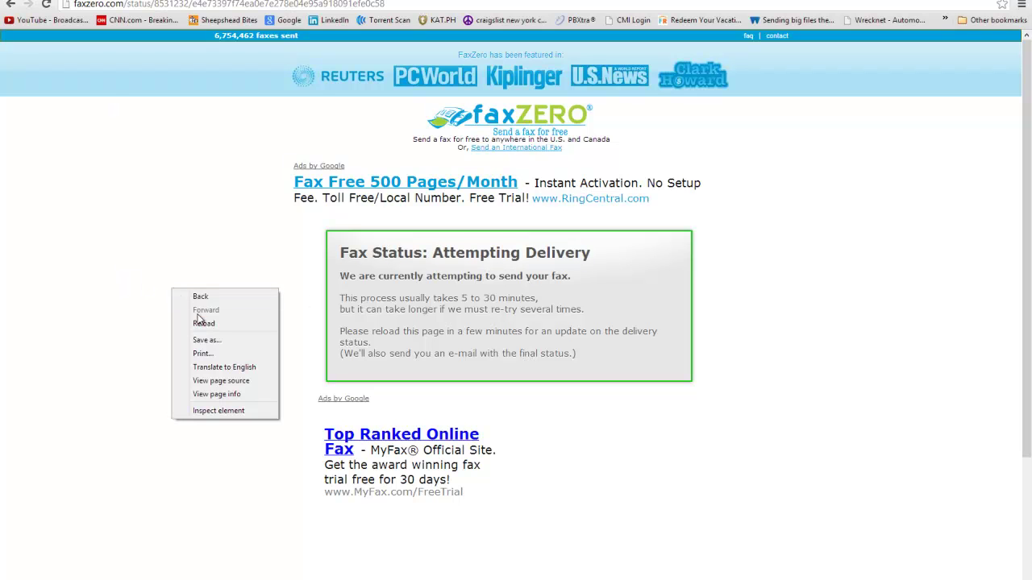
{"action": "left_click", "coordinate": [203, 323]}
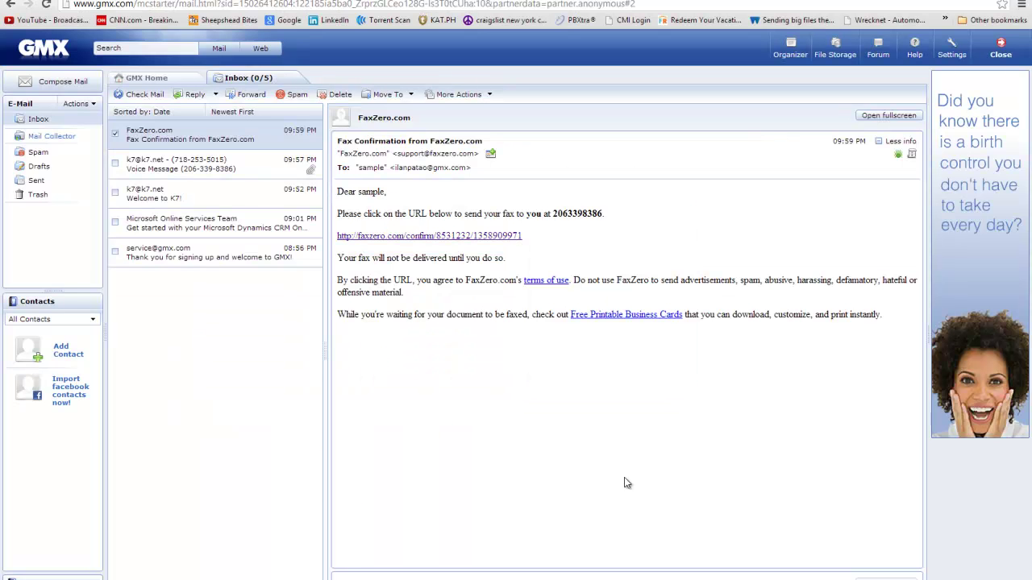
{"action": "left_click", "coordinate": [223, 172]}
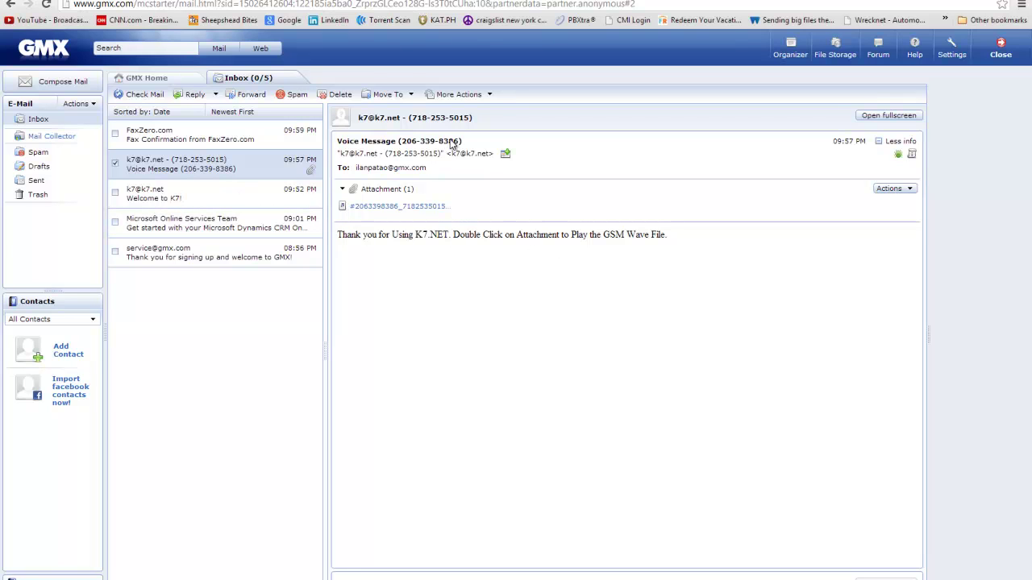
Step: Select the account number and security code in the K7 welcome email, then open the voice-message email
{"action": "left_click_drag", "start_coordinate": [462, 141], "coordinate": [401, 141]}
{"action": "left_click", "coordinate": [218, 194]}
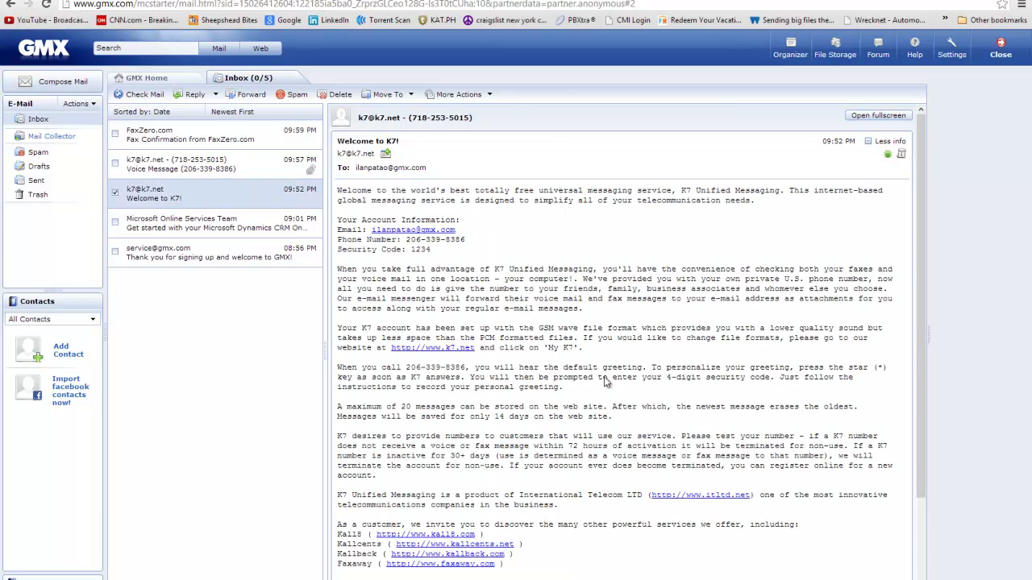
{"action": "scroll", "coordinate": [595, 390], "scroll_direction": "down", "scroll_amount": 2}
{"action": "scroll", "coordinate": [585, 393], "scroll_direction": "up", "scroll_amount": 2}
{"action": "left_click_drag", "start_coordinate": [435, 250], "coordinate": [341, 250]}
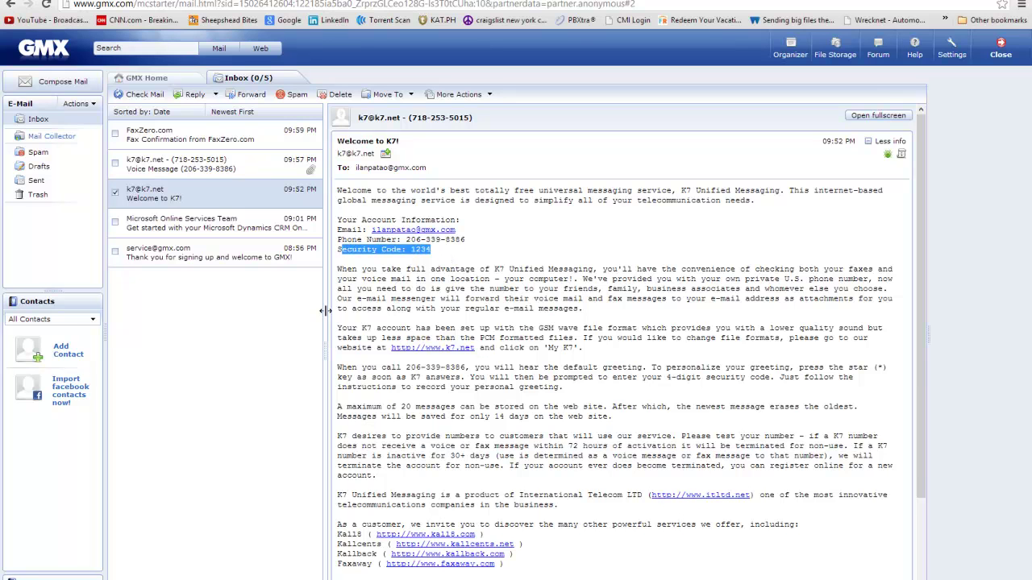
{"action": "left_click_drag", "start_coordinate": [465, 240], "coordinate": [405, 239]}
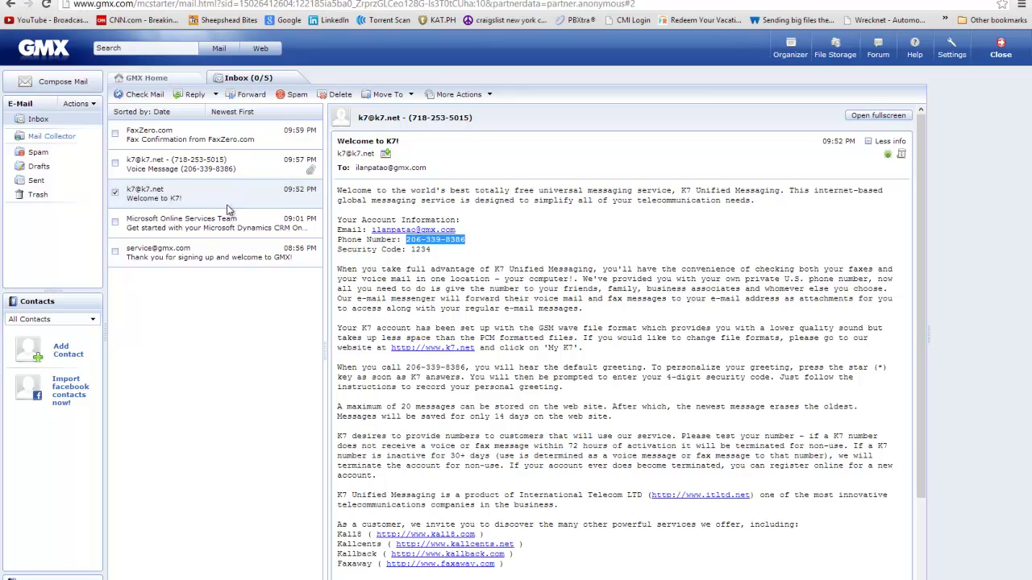
{"action": "left_click", "coordinate": [195, 168]}
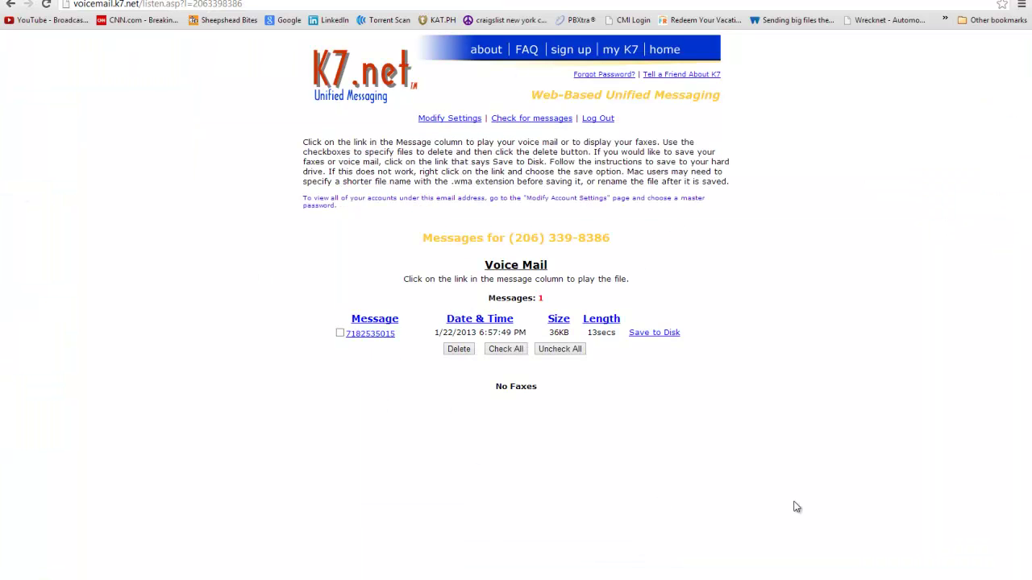
Step: Save the voicemail recording to disk, open the K7 account settings, then return to FaxZero's fax status
{"action": "left_click", "coordinate": [643, 331]}
{"action": "left_click", "coordinate": [444, 123]}
{"action": "left_click_drag", "start_coordinate": [784, 366], "coordinate": [154, 115]}
{"action": "left_click", "coordinate": [168, 143]}
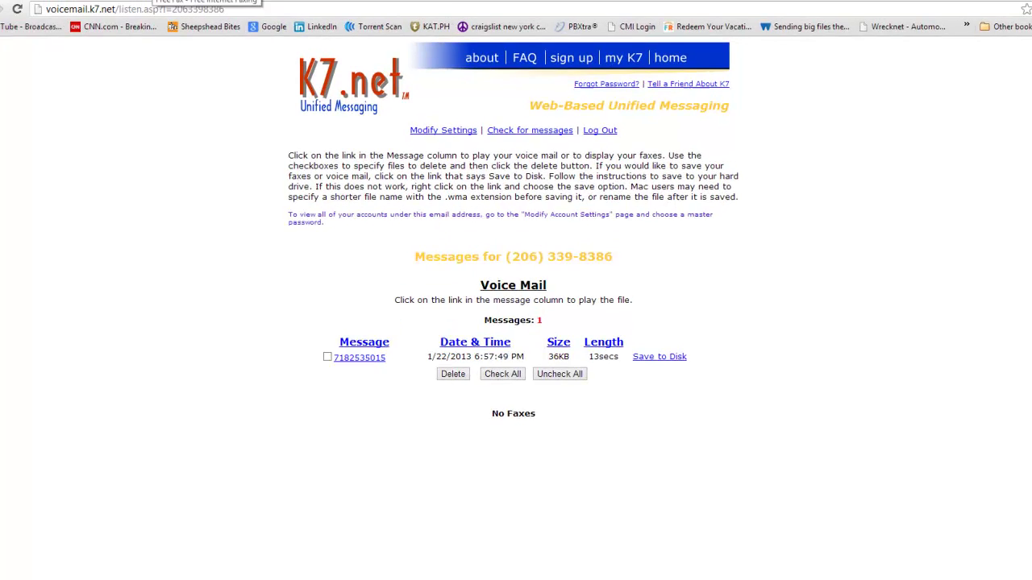
{"action": "left_click", "coordinate": [62, 8]}
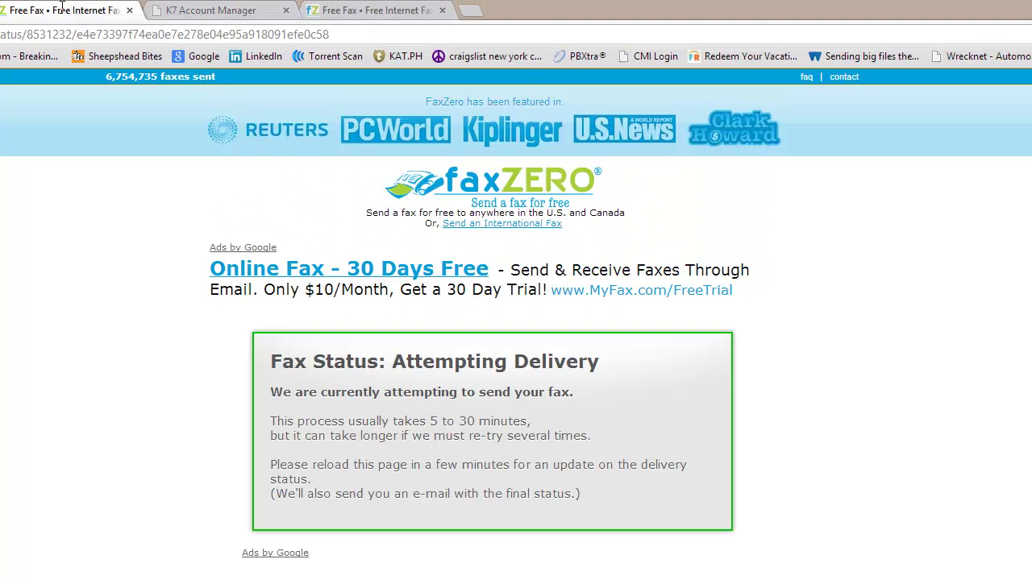
Step: Reload the FaxZero status page four times; the test fax still shows Attempting Delivery
{"action": "right_click", "coordinate": [68, 374]}
{"action": "left_click", "coordinate": [129, 414]}
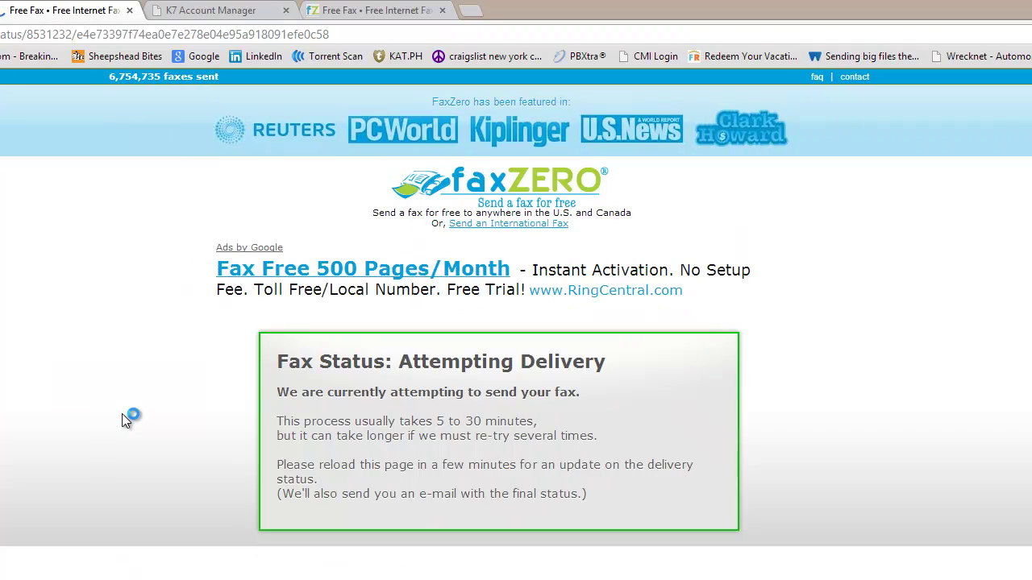
{"action": "right_click", "coordinate": [132, 408]}
{"action": "left_click", "coordinate": [173, 454]}
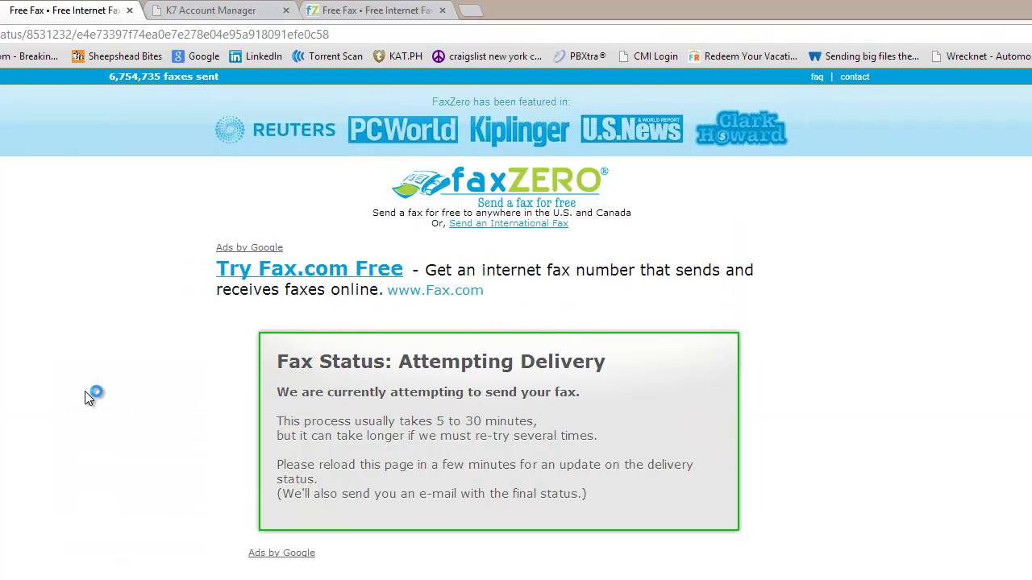
{"action": "right_click", "coordinate": [85, 391]}
{"action": "left_click", "coordinate": [158, 437]}
{"action": "right_click", "coordinate": [113, 411]}
{"action": "left_click", "coordinate": [151, 459]}
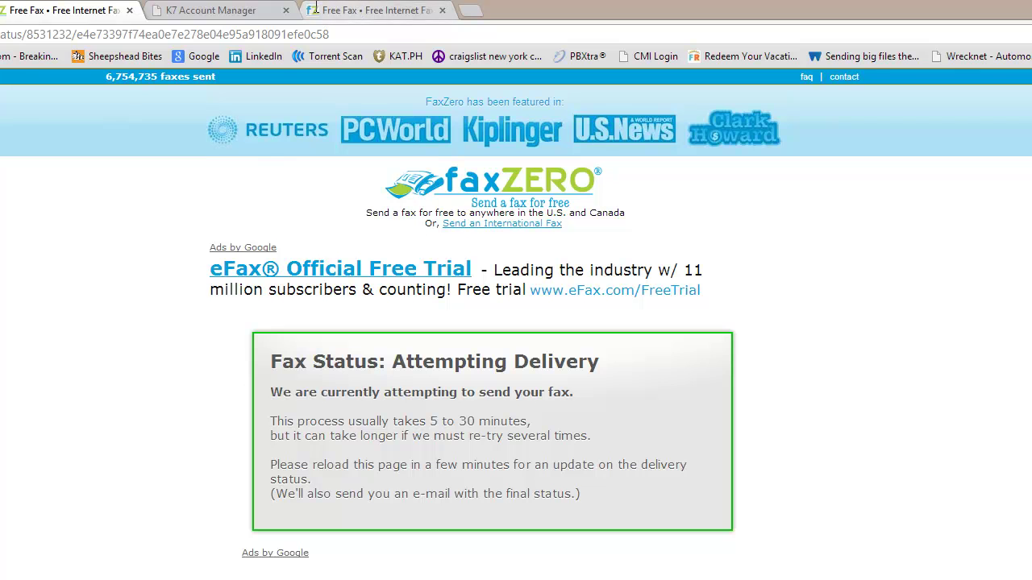
Step: Glance at the K7 voicemail page, reload FaxZero twice more, then return to K7 messages
{"action": "left_click", "coordinate": [227, 7]}
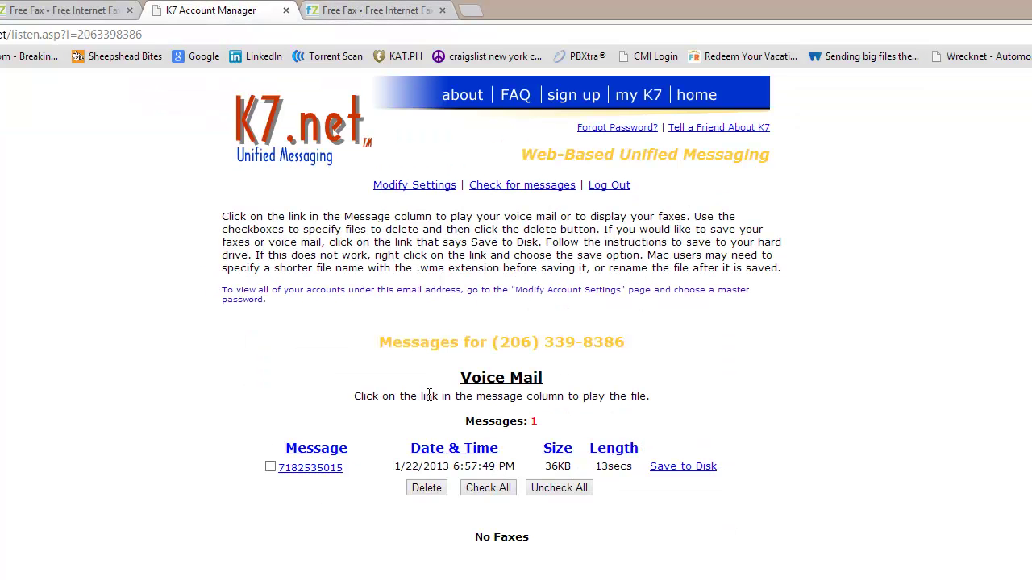
{"action": "left_click", "coordinate": [48, 10]}
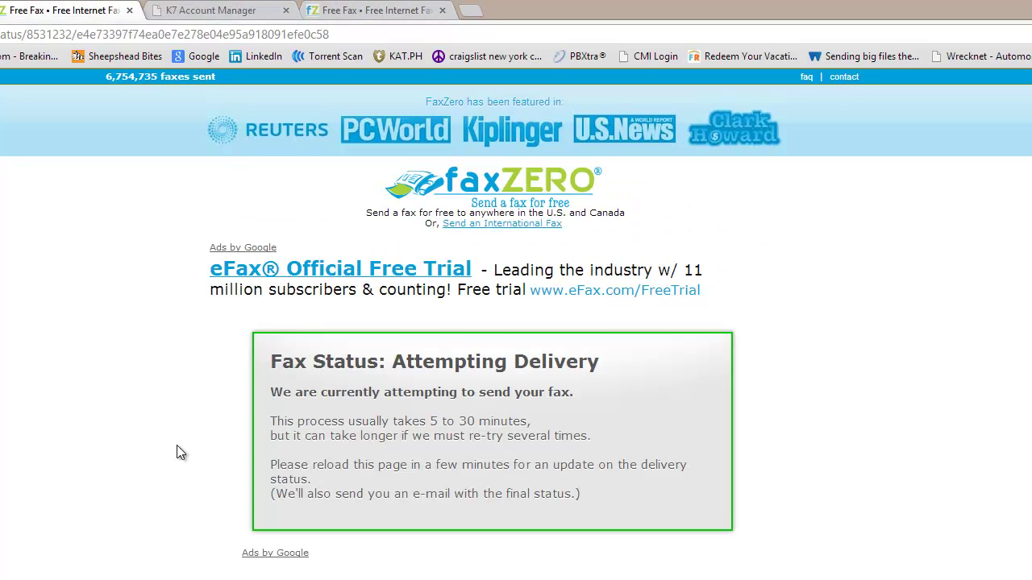
{"action": "right_click", "coordinate": [530, 452]}
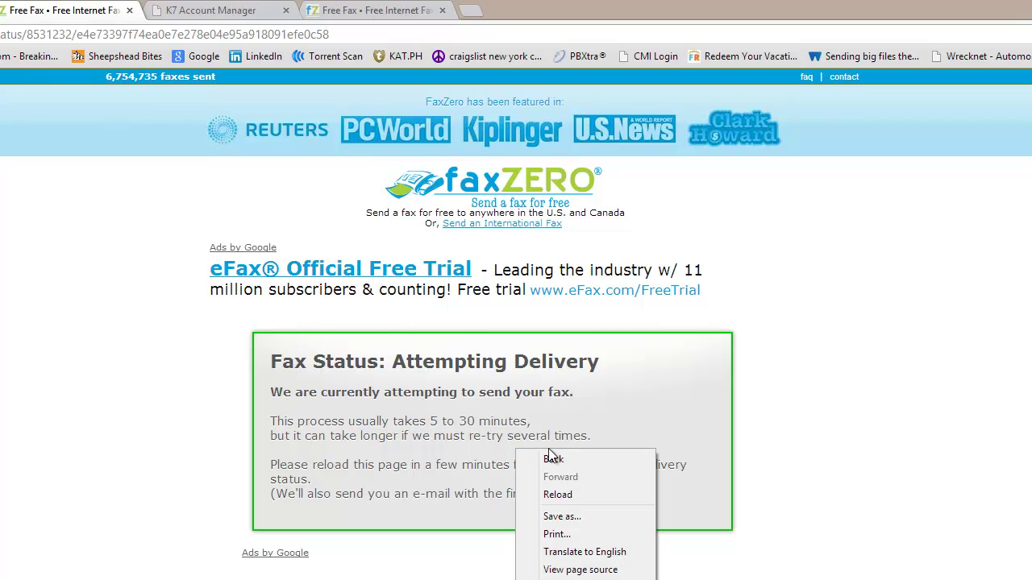
{"action": "left_click", "coordinate": [565, 493]}
{"action": "right_click", "coordinate": [331, 433]}
{"action": "left_click", "coordinate": [380, 403]}
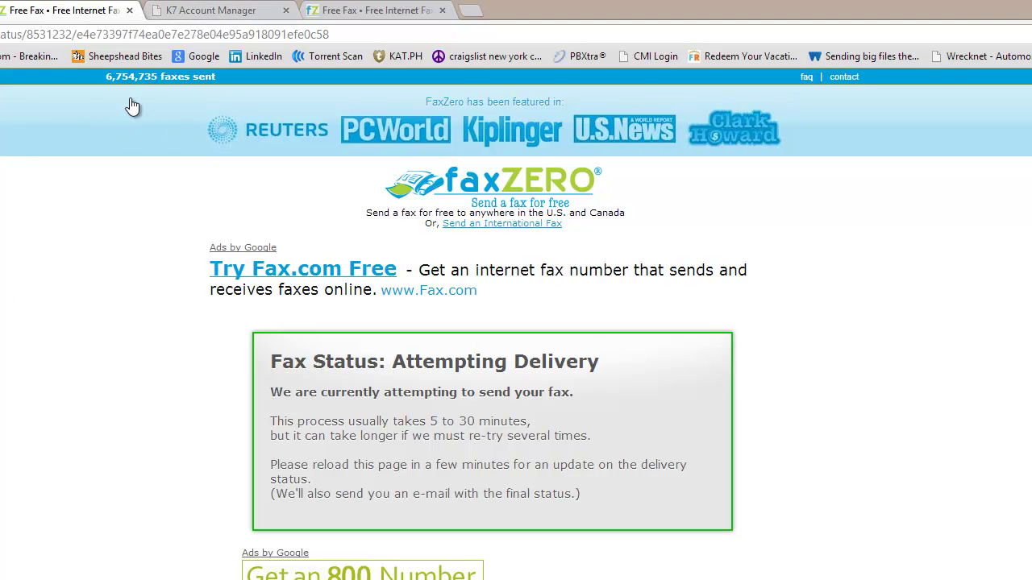
{"action": "left_click", "coordinate": [201, 6]}
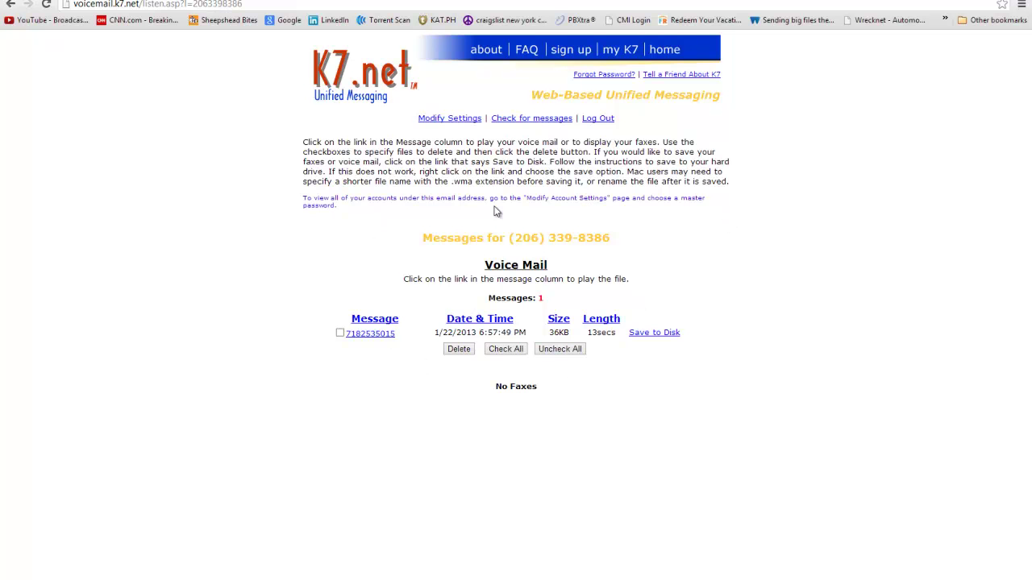
Step: Reload the FaxZero fax status page repeatedly to check for a delivery update
{"action": "right_click", "coordinate": [167, 346]}
{"action": "left_click", "coordinate": [197, 383]}
{"action": "right_click", "coordinate": [202, 257]}
{"action": "left_click", "coordinate": [214, 292]}
{"action": "right_click", "coordinate": [450, 304]}
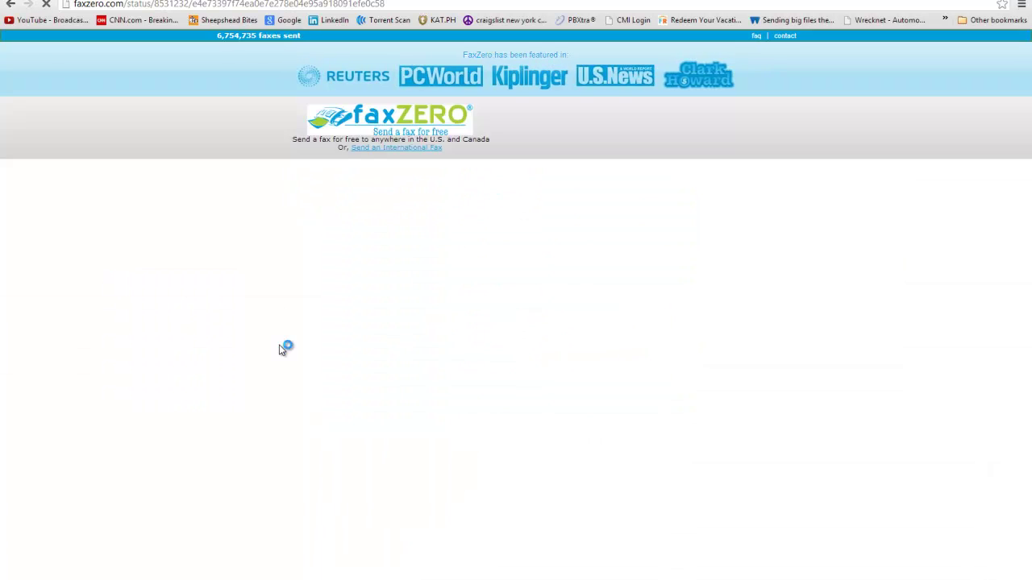
{"action": "right_click", "coordinate": [261, 307]}
{"action": "left_click", "coordinate": [292, 339]}
{"action": "right_click", "coordinate": [369, 309]}
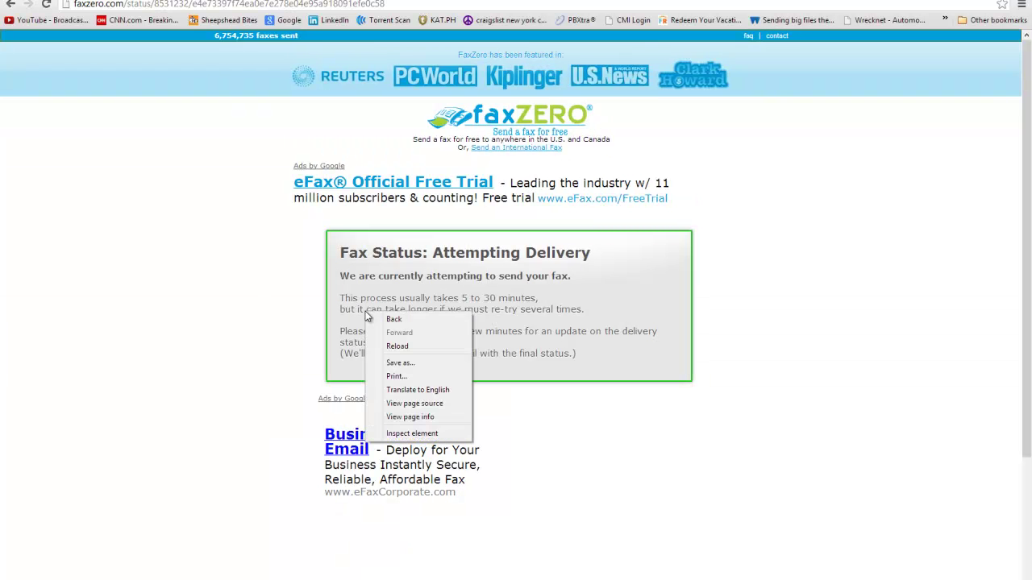
{"action": "left_click", "coordinate": [398, 343]}
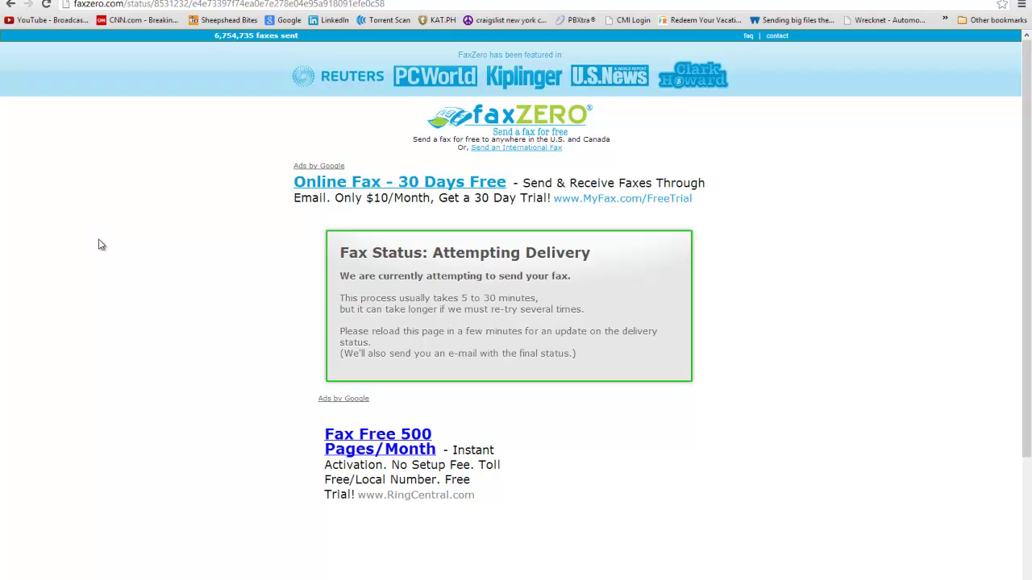
{"action": "right_click", "coordinate": [415, 326]}
{"action": "left_click", "coordinate": [439, 355]}
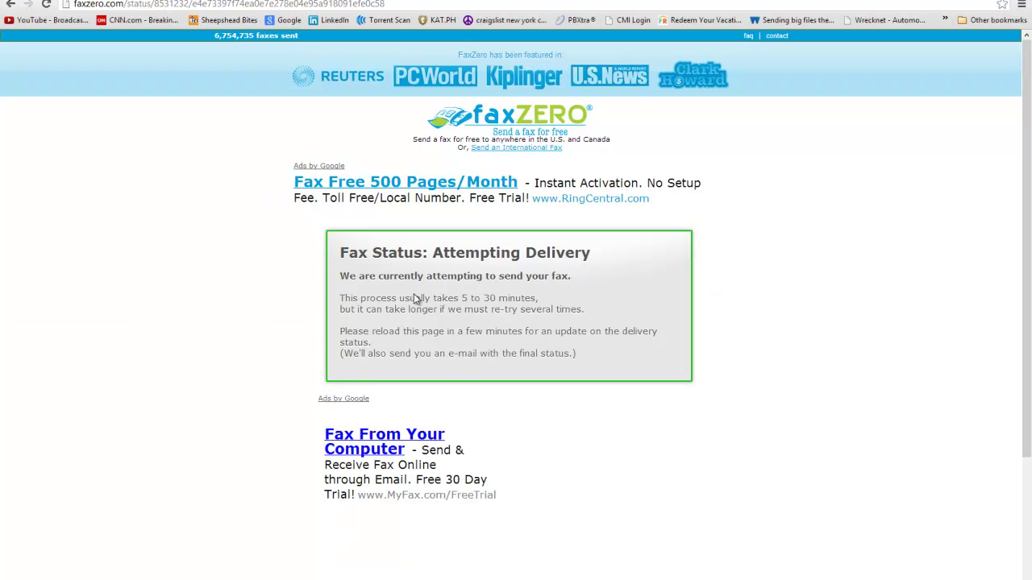
{"action": "right_click", "coordinate": [423, 295]}
{"action": "left_click", "coordinate": [493, 328]}
{"action": "right_click", "coordinate": [460, 303]}
{"action": "left_click", "coordinate": [463, 333]}
{"action": "right_click", "coordinate": [316, 305]}
{"action": "left_click", "coordinate": [439, 343]}
{"action": "right_click", "coordinate": [420, 297]}
{"action": "left_click", "coordinate": [453, 335]}
{"action": "right_click", "coordinate": [416, 307]}
{"action": "left_click", "coordinate": [450, 341]}
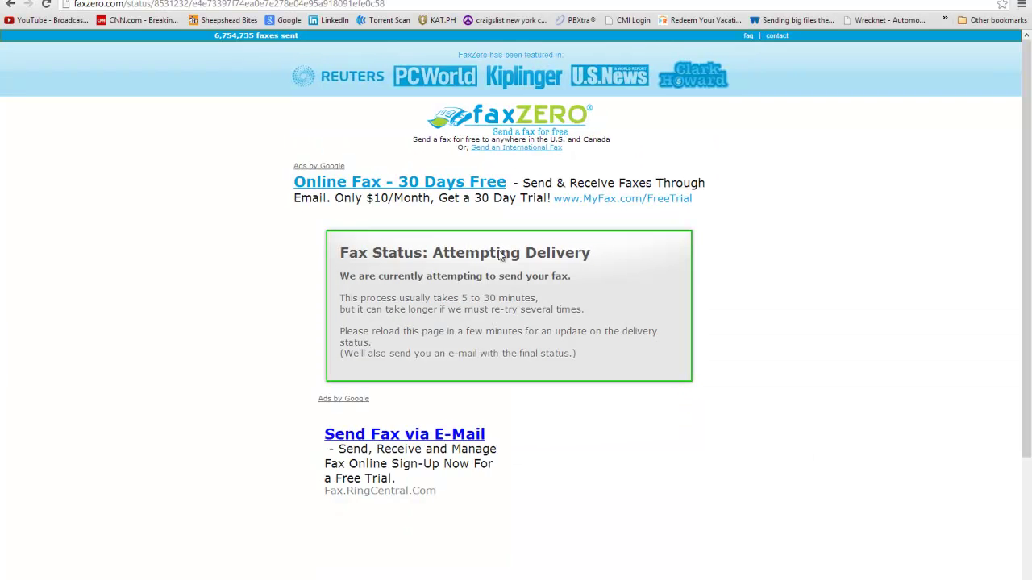
{"action": "right_click", "coordinate": [488, 292]}
{"action": "left_click", "coordinate": [519, 323]}
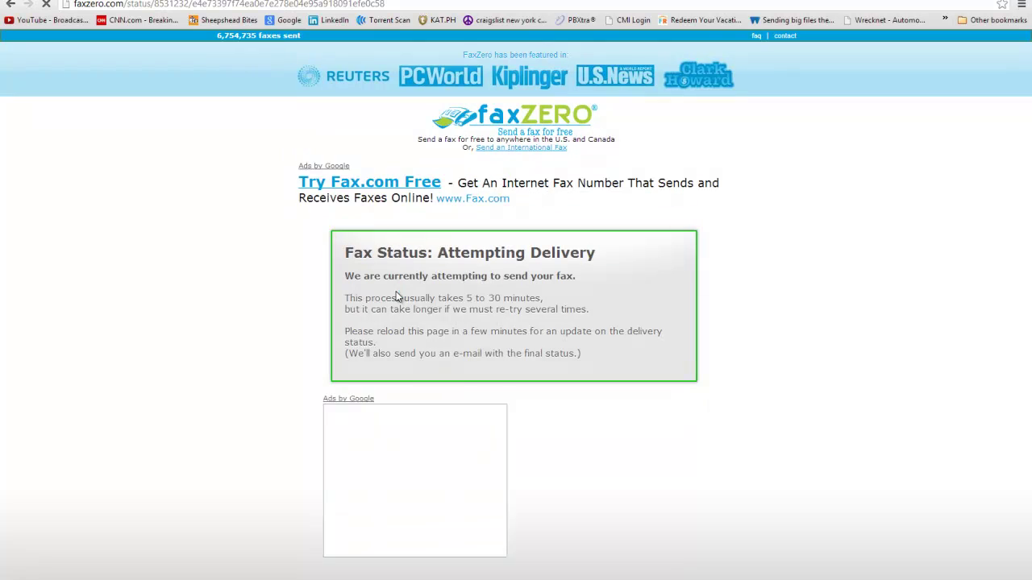
{"action": "right_click", "coordinate": [396, 296]}
{"action": "left_click", "coordinate": [451, 327]}
{"action": "right_click", "coordinate": [451, 306]}
{"action": "left_click", "coordinate": [491, 342]}
{"action": "right_click", "coordinate": [471, 303]}
{"action": "left_click", "coordinate": [488, 339]}
{"action": "right_click", "coordinate": [411, 280]}
{"action": "left_click", "coordinate": [435, 313]}
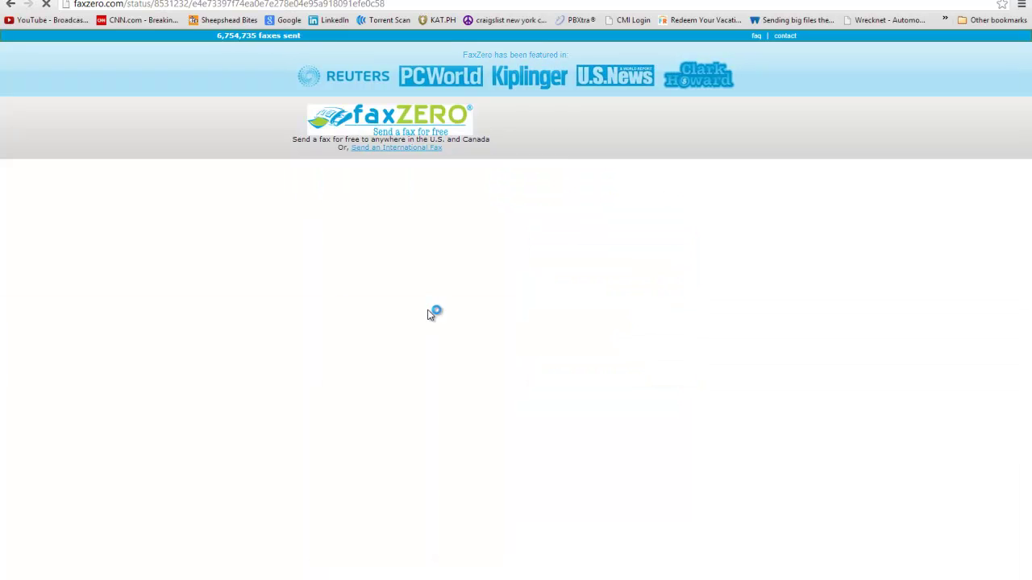
{"action": "right_click", "coordinate": [419, 301]}
{"action": "left_click", "coordinate": [459, 339]}
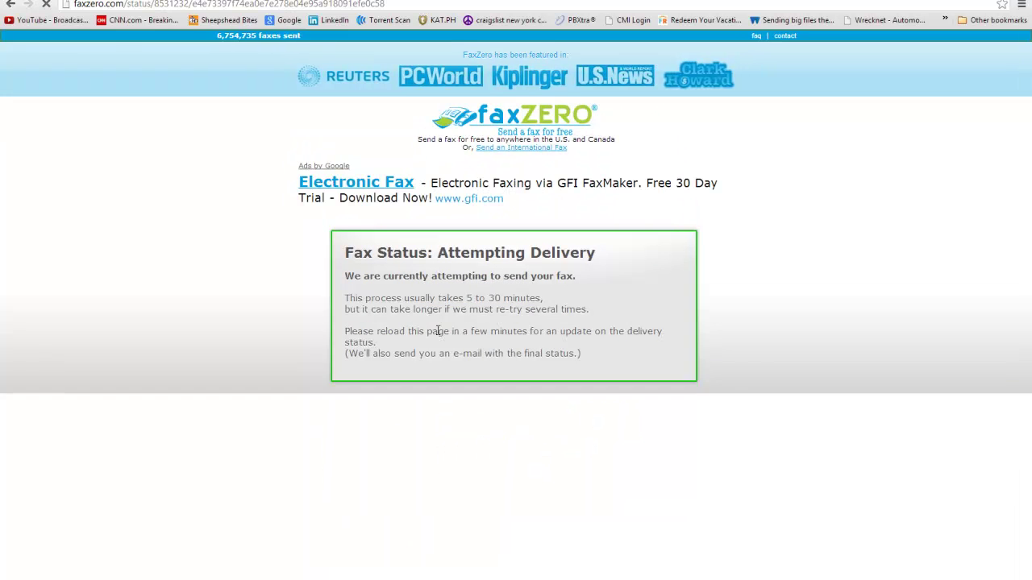
Step: Check the K7 messages page, briefly highlighting the account's phone number under 'Messages for'
{"action": "left_click", "coordinate": [267, 3]}
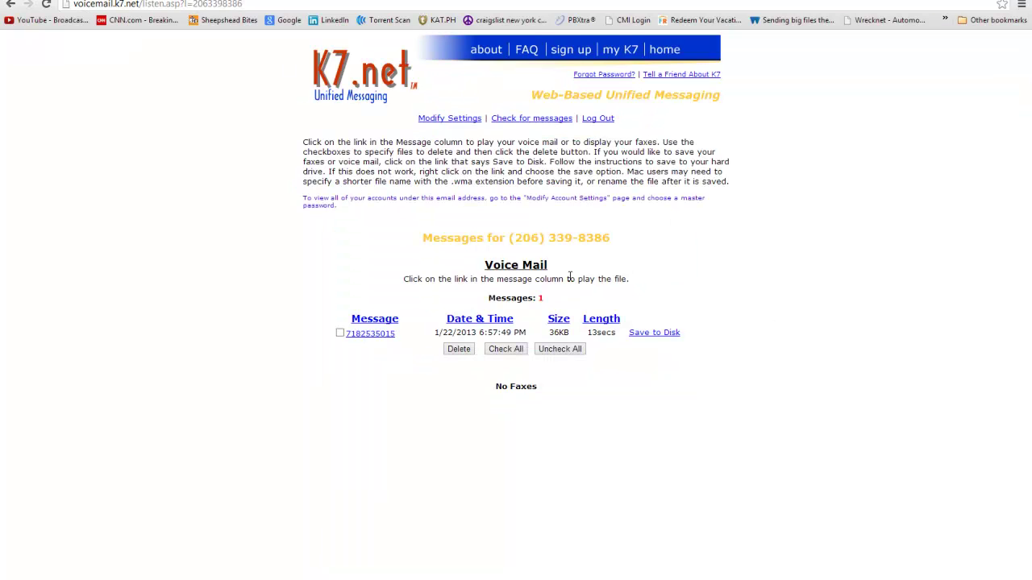
{"action": "left_click_drag", "start_coordinate": [615, 235], "coordinate": [528, 233]}
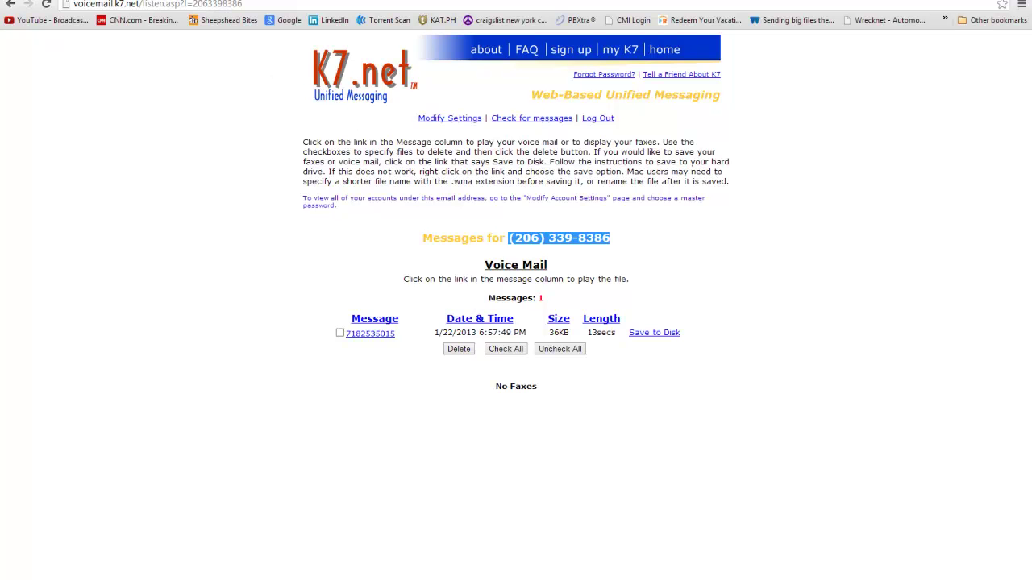
{"action": "left_click", "coordinate": [472, 233]}
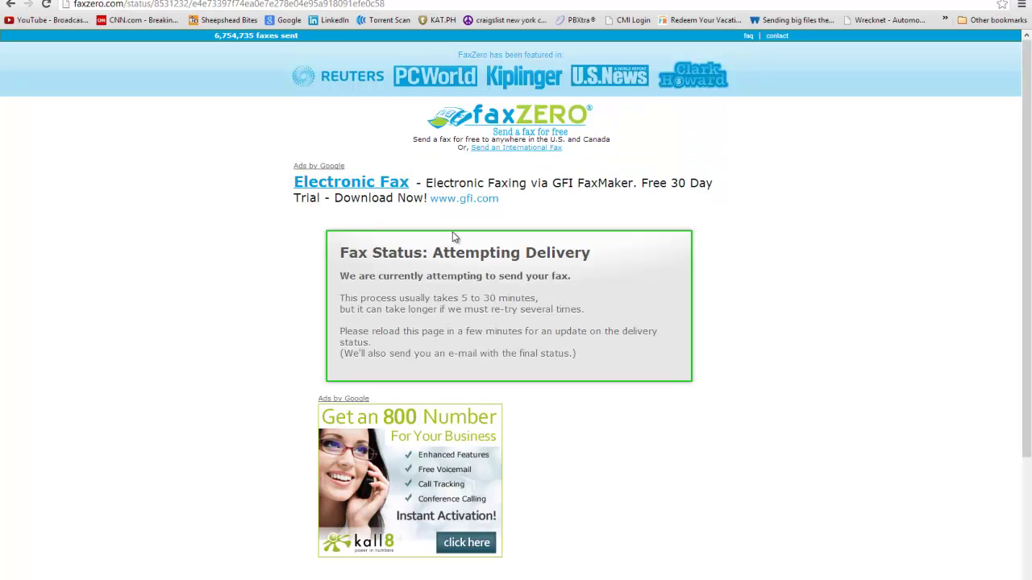
Step: Reload the FaxZero status page five times to check the test fax for an update
{"action": "right_click", "coordinate": [507, 410]}
{"action": "left_click", "coordinate": [545, 443]}
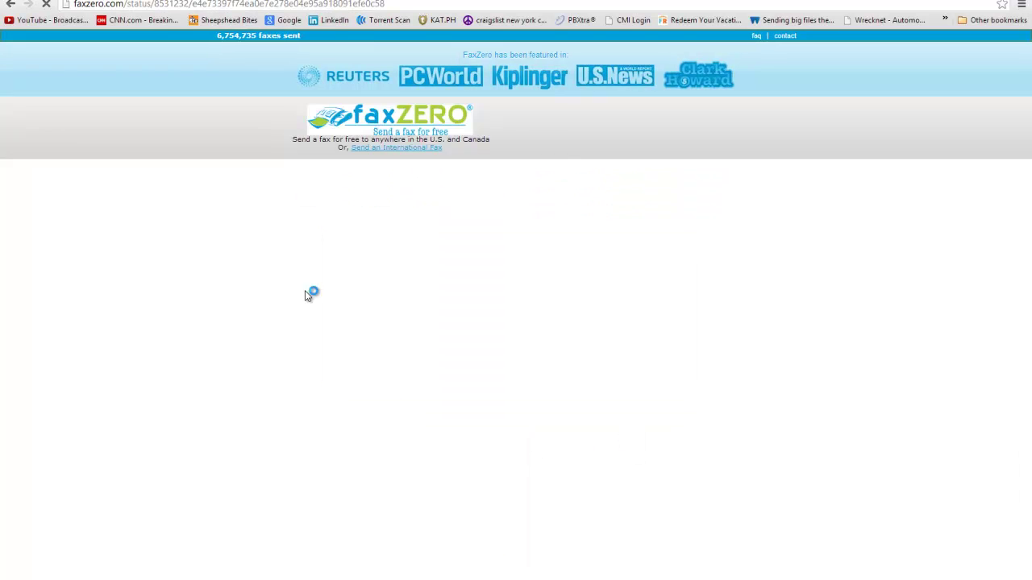
{"action": "right_click", "coordinate": [512, 277]}
{"action": "left_click", "coordinate": [539, 319]}
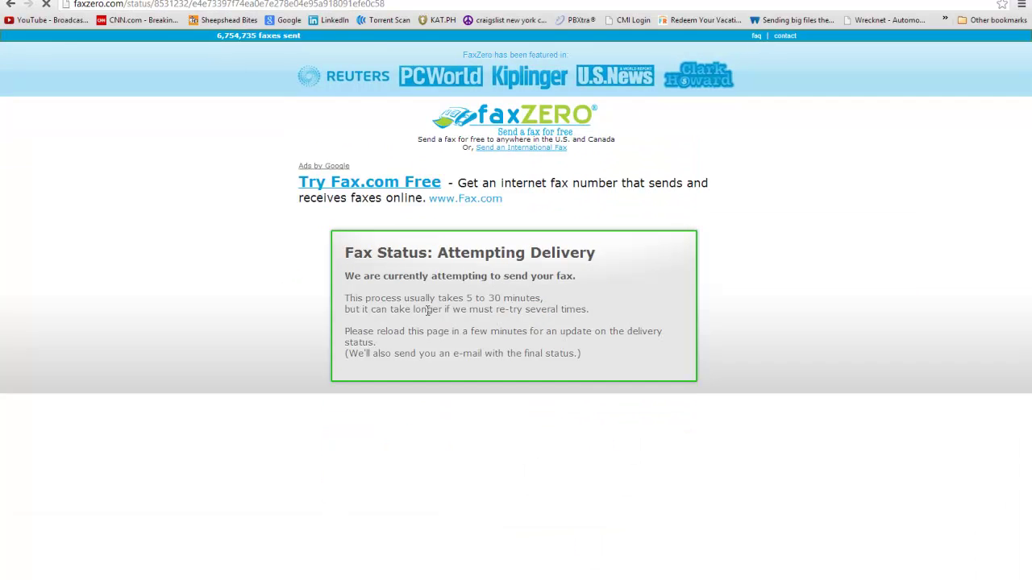
{"action": "right_click", "coordinate": [469, 307]}
{"action": "left_click", "coordinate": [492, 340]}
{"action": "right_click", "coordinate": [478, 288]}
{"action": "left_click", "coordinate": [508, 320]}
{"action": "right_click", "coordinate": [530, 307]}
{"action": "left_click", "coordinate": [576, 345]}
{"action": "right_click", "coordinate": [453, 323]}
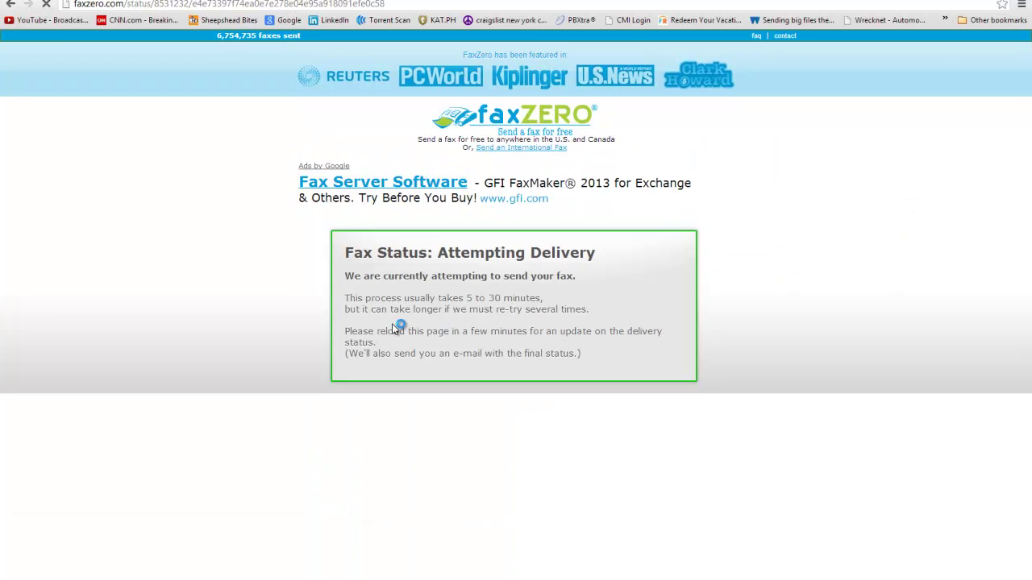
Step: Keep reloading, highlighting the delivery time estimate; the fax still reads Attempting Delivery
{"action": "right_click", "coordinate": [395, 325]}
{"action": "left_click", "coordinate": [440, 355]}
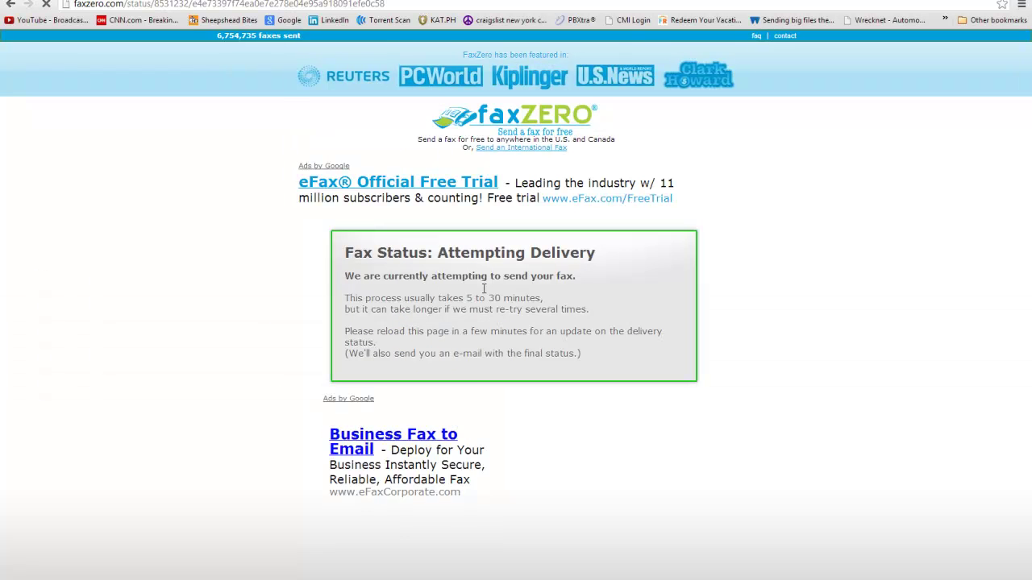
{"action": "right_click", "coordinate": [427, 304]}
{"action": "left_click", "coordinate": [479, 339]}
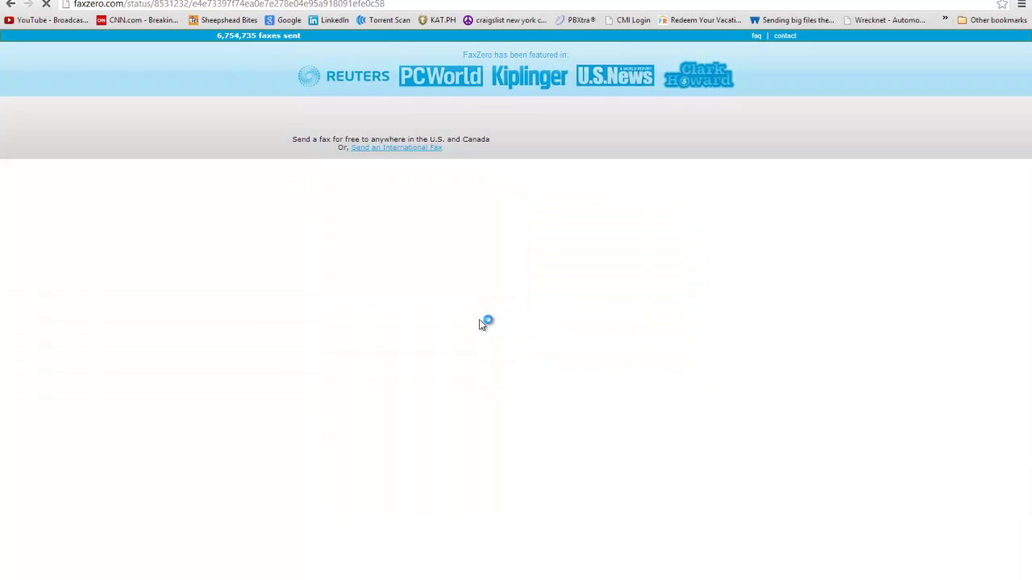
{"action": "mouse_move", "coordinate": [536, 298]}
{"action": "left_mouse_down"}
{"action": "mouse_move", "coordinate": [483, 311]}
{"action": "mouse_move", "coordinate": [320, 293]}
{"action": "left_mouse_up"}
{"action": "right_click", "coordinate": [401, 310]}
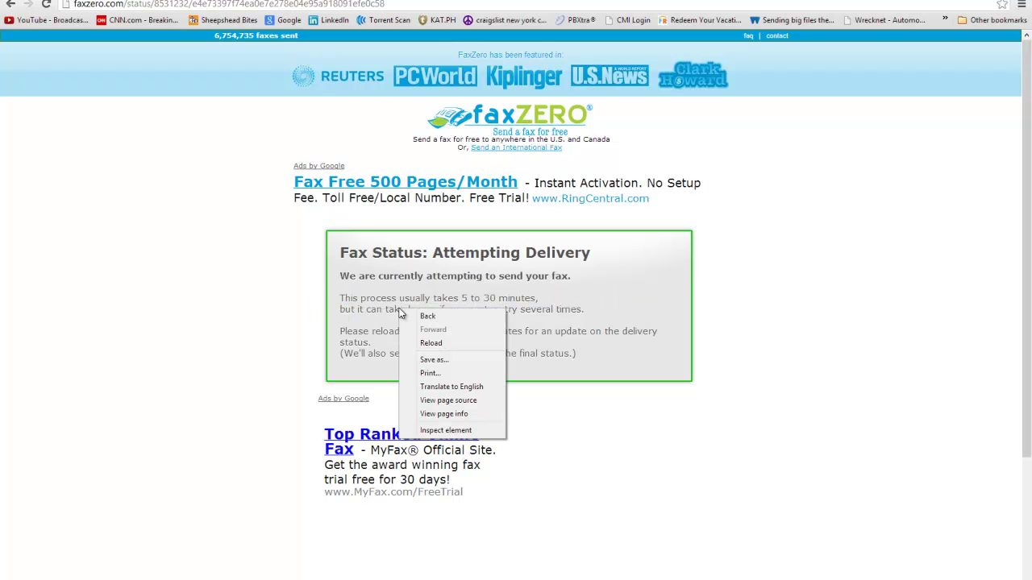
{"action": "left_click", "coordinate": [435, 342]}
{"action": "right_click", "coordinate": [457, 313]}
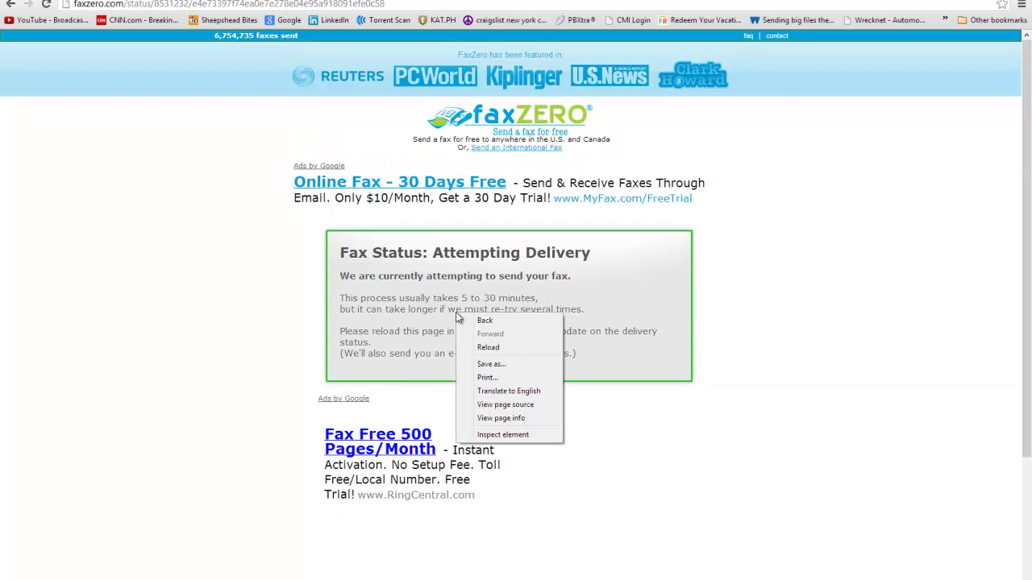
{"action": "left_click", "coordinate": [488, 347]}
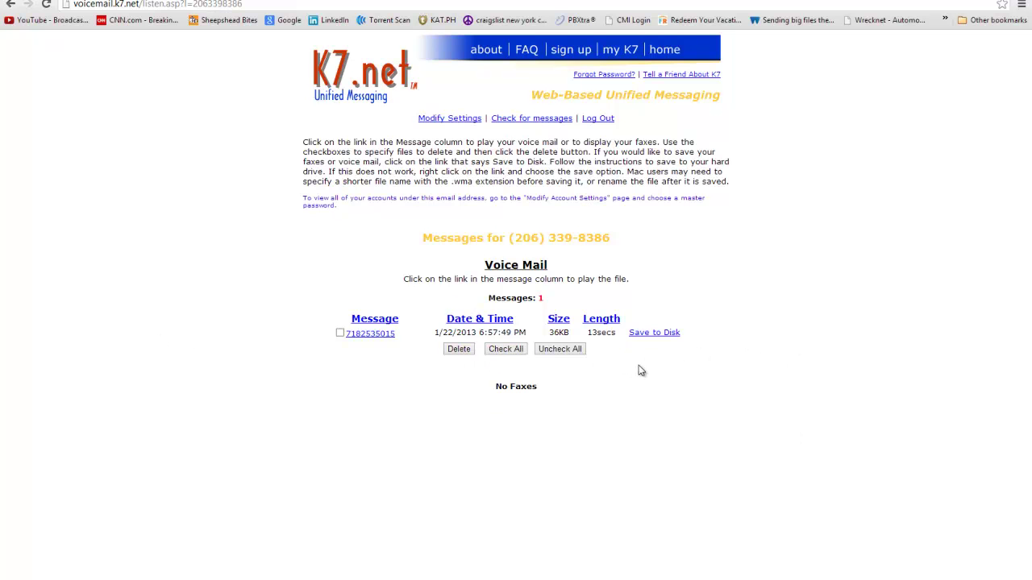
Step: Highlight the 'No Faxes' line on the K7 messages page to confirm no fax arrived
{"action": "triple_click", "coordinate": [490, 395]}
{"action": "left_click", "coordinate": [500, 399]}
{"action": "left_click_drag", "start_coordinate": [493, 388], "coordinate": [577, 393]}
{"action": "left_click", "coordinate": [535, 331]}
Step: Return to the FaxZero tab with Ctrl+Tab and reload the fax status repeatedly
{"action": "key", "text": "ctrl+Tab"}
{"action": "right_click", "coordinate": [179, 331]}
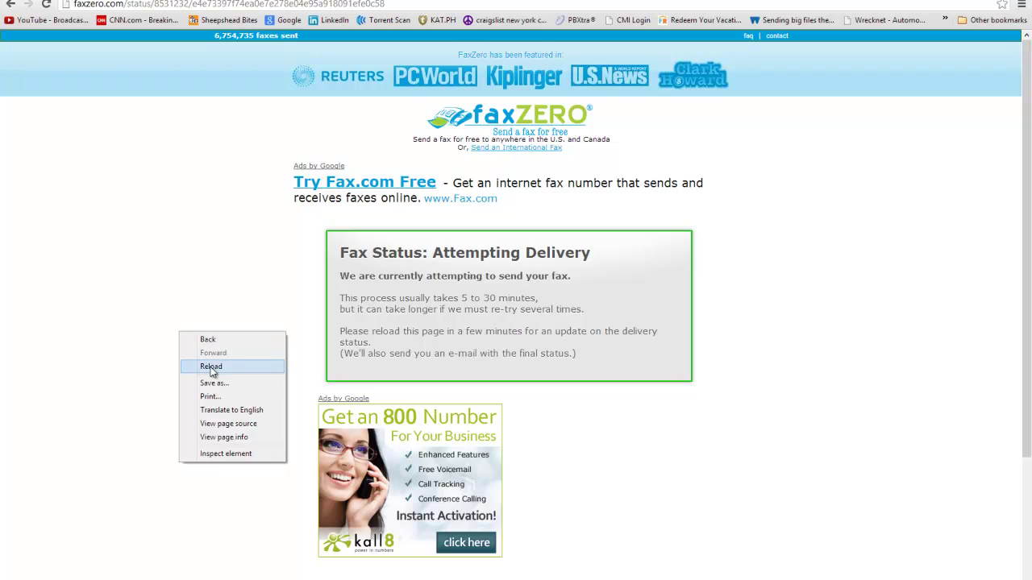
{"action": "left_click", "coordinate": [208, 361]}
{"action": "right_click", "coordinate": [126, 296]}
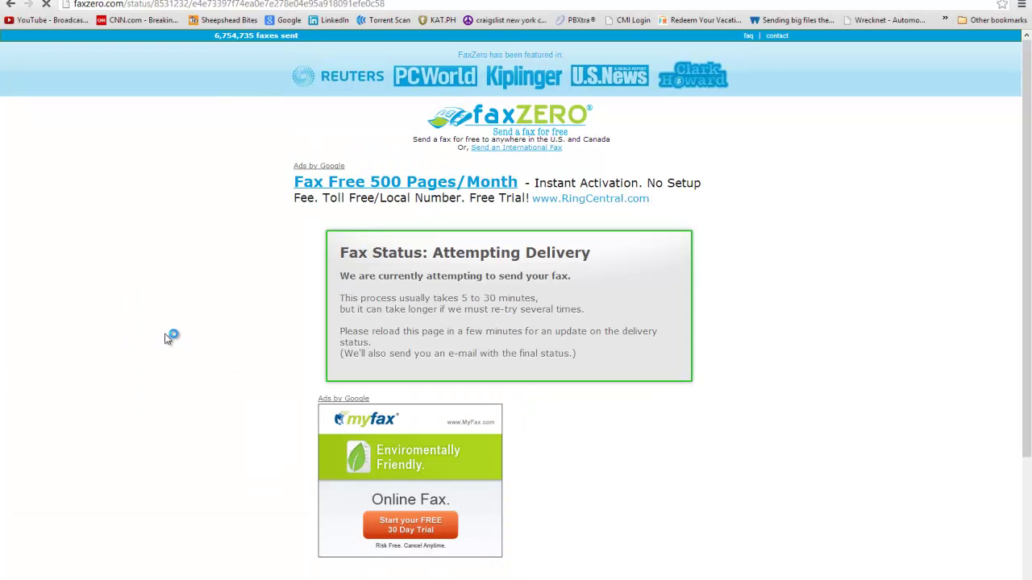
{"action": "left_click", "coordinate": [171, 333]}
{"action": "right_click", "coordinate": [374, 320]}
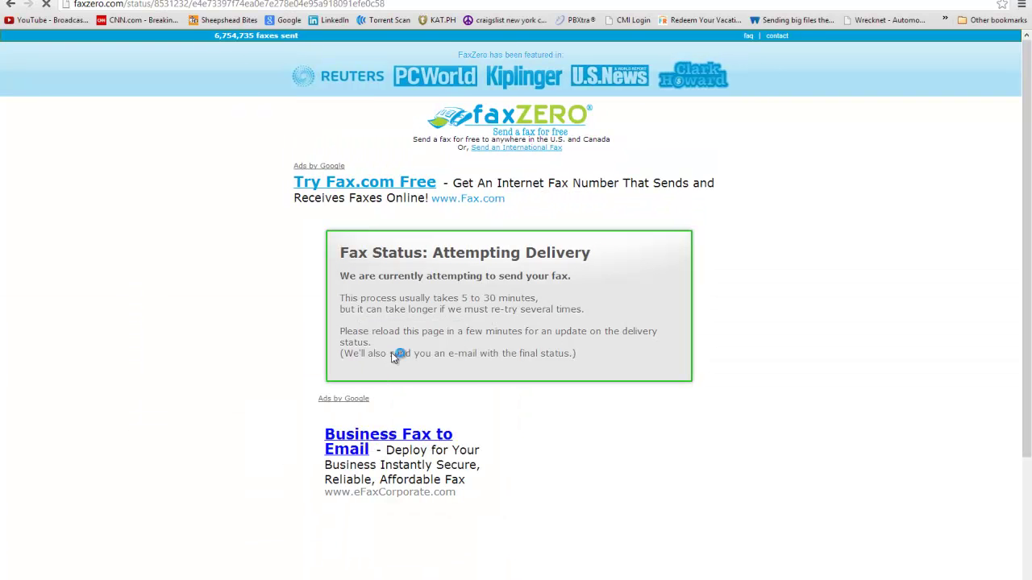
{"action": "left_click", "coordinate": [391, 355]}
{"action": "right_click", "coordinate": [419, 321]}
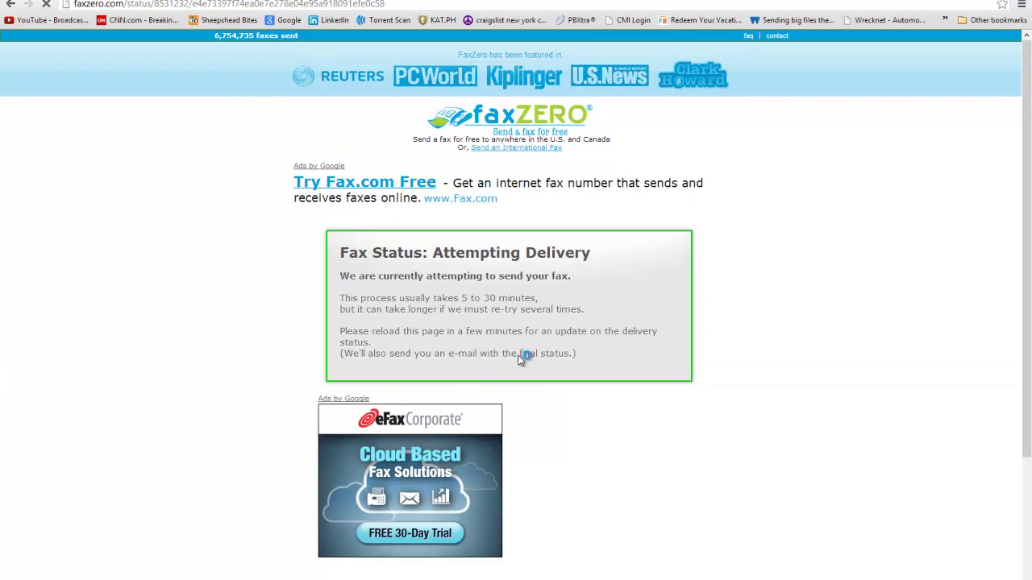
{"action": "left_click", "coordinate": [513, 354]}
{"action": "right_click", "coordinate": [425, 302]}
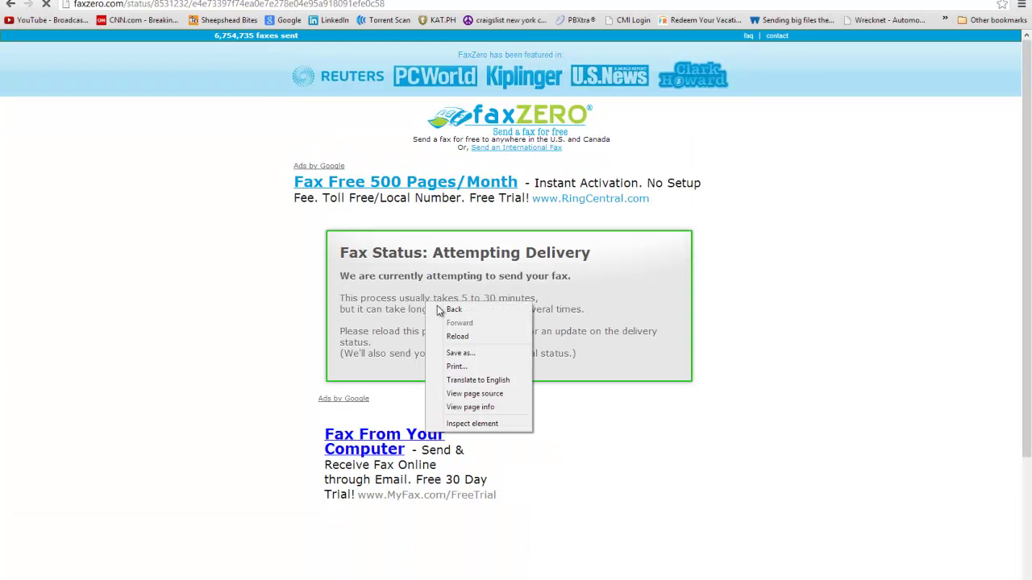
{"action": "left_click", "coordinate": [474, 340]}
{"action": "right_click", "coordinate": [480, 360]}
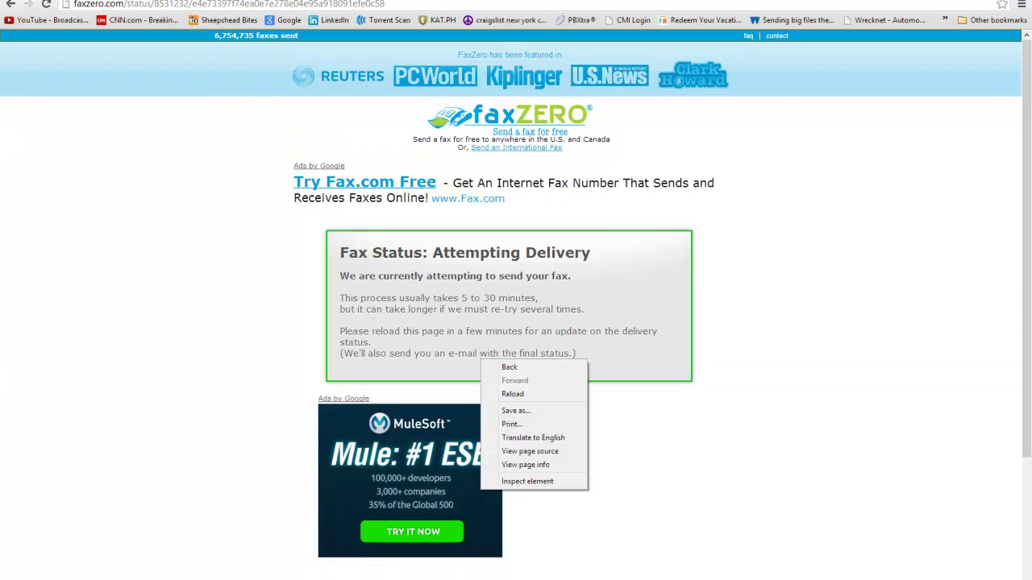
{"action": "left_click", "coordinate": [536, 303]}
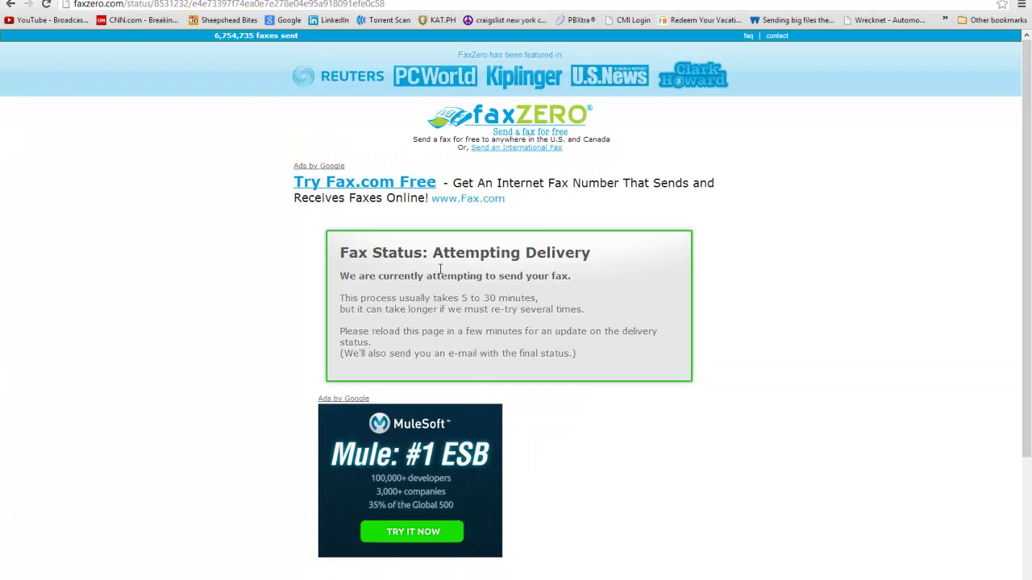
{"action": "right_click", "coordinate": [472, 315]}
{"action": "left_click", "coordinate": [506, 349]}
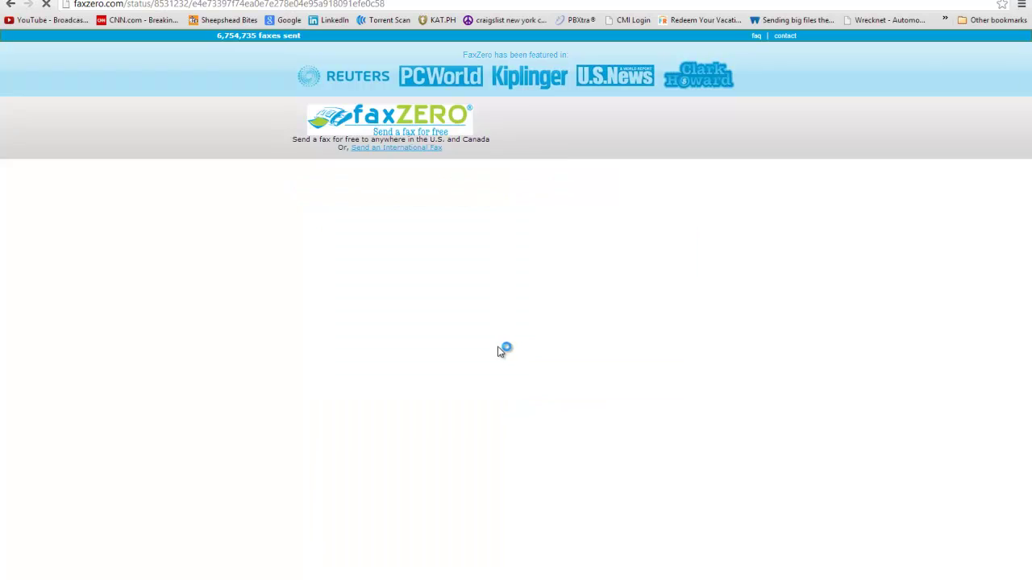
{"action": "right_click", "coordinate": [365, 304]}
{"action": "left_click", "coordinate": [410, 339]}
{"action": "right_click", "coordinate": [438, 306]}
{"action": "left_click", "coordinate": [452, 340]}
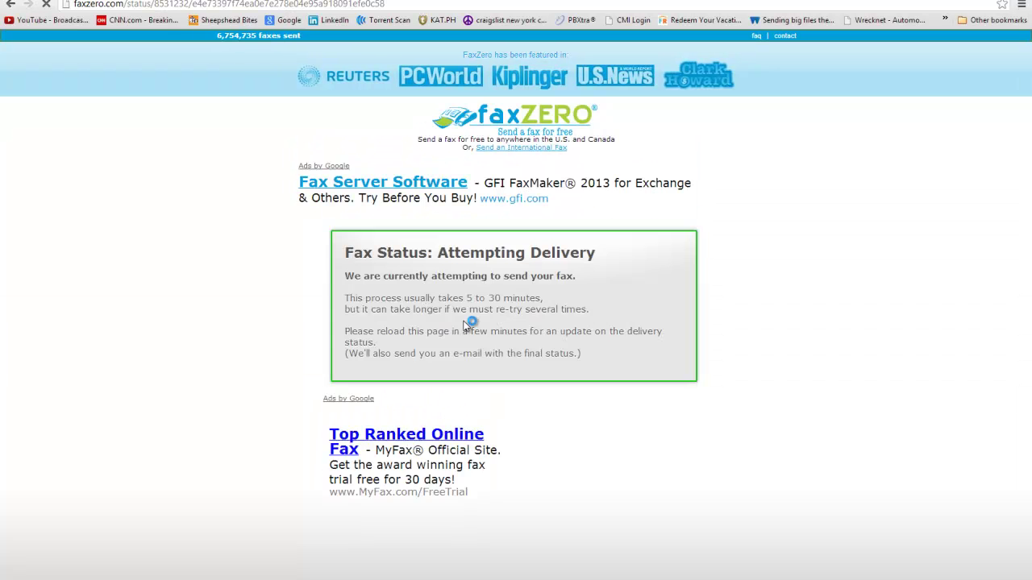
Step: Continue refreshing the status page about a dozen more times; it remains Attempting Delivery
{"action": "left_click", "coordinate": [512, 356]}
{"action": "right_click", "coordinate": [475, 322]}
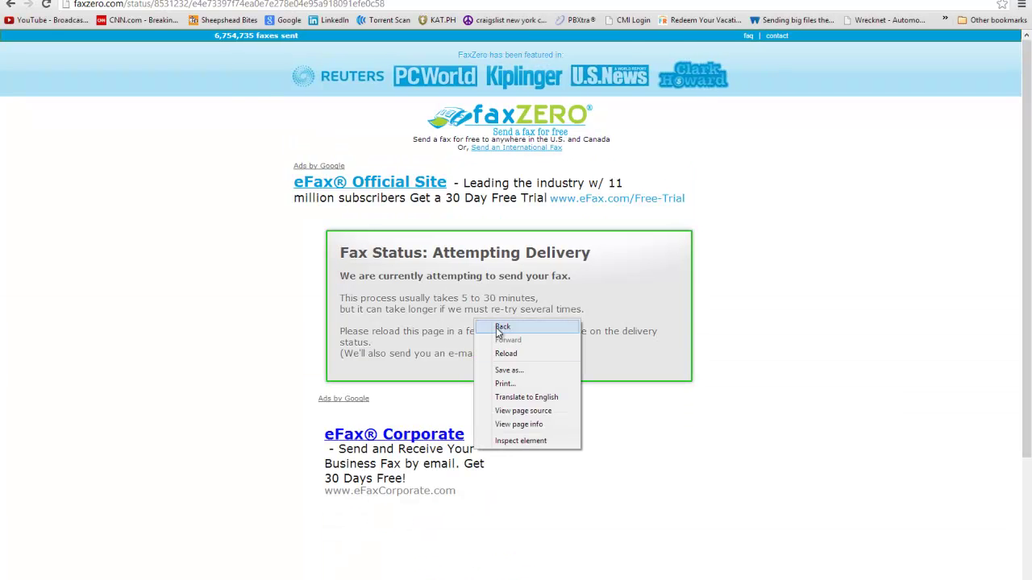
{"action": "left_click", "coordinate": [510, 357]}
{"action": "right_click", "coordinate": [434, 293]}
{"action": "left_click", "coordinate": [468, 327]}
{"action": "right_click", "coordinate": [458, 316]}
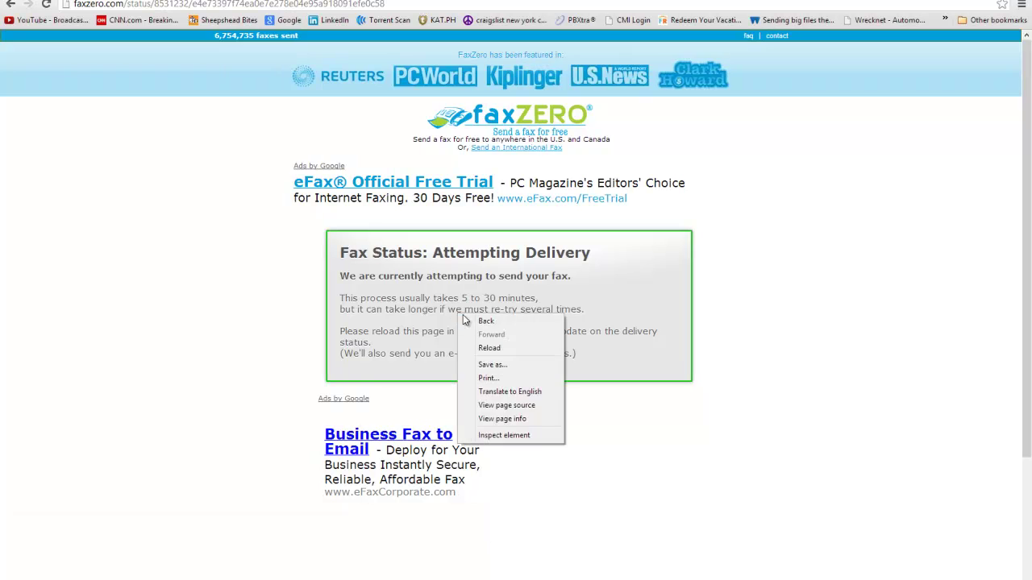
{"action": "left_click", "coordinate": [491, 345]}
{"action": "right_click", "coordinate": [404, 320]}
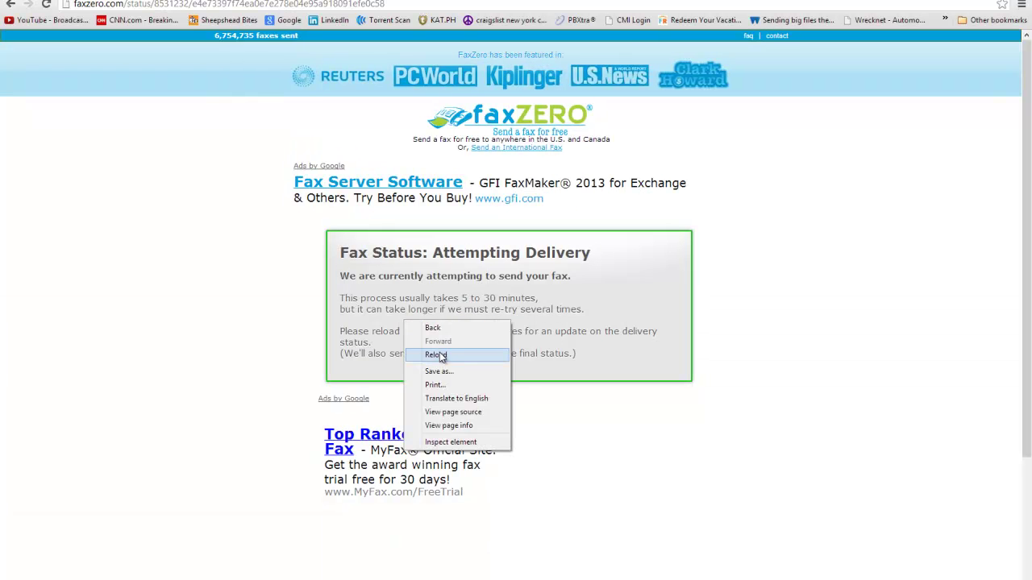
{"action": "left_click", "coordinate": [439, 353]}
{"action": "right_click", "coordinate": [456, 327]}
{"action": "left_click", "coordinate": [466, 359]}
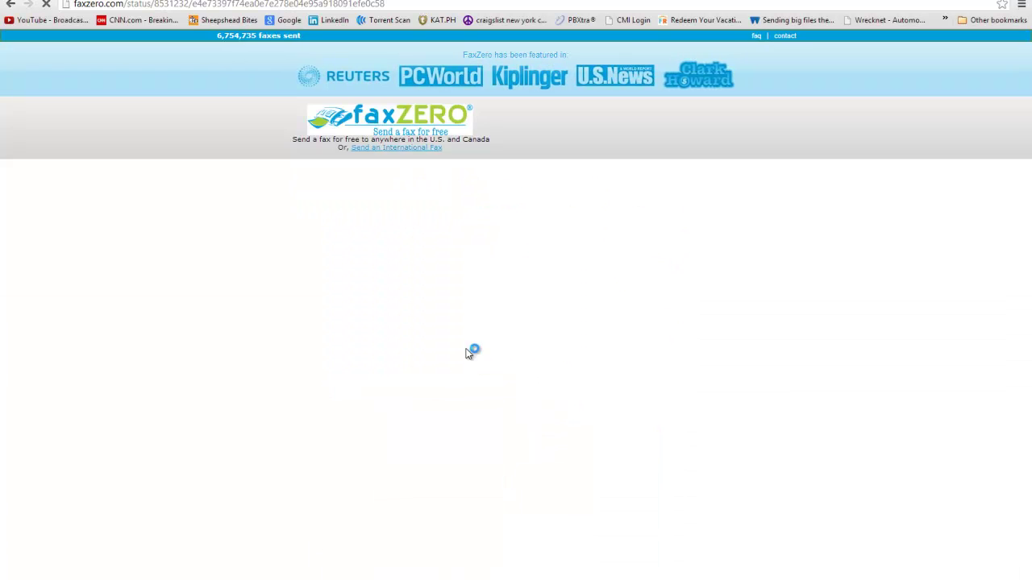
{"action": "right_click", "coordinate": [454, 317]}
{"action": "left_click", "coordinate": [460, 350]}
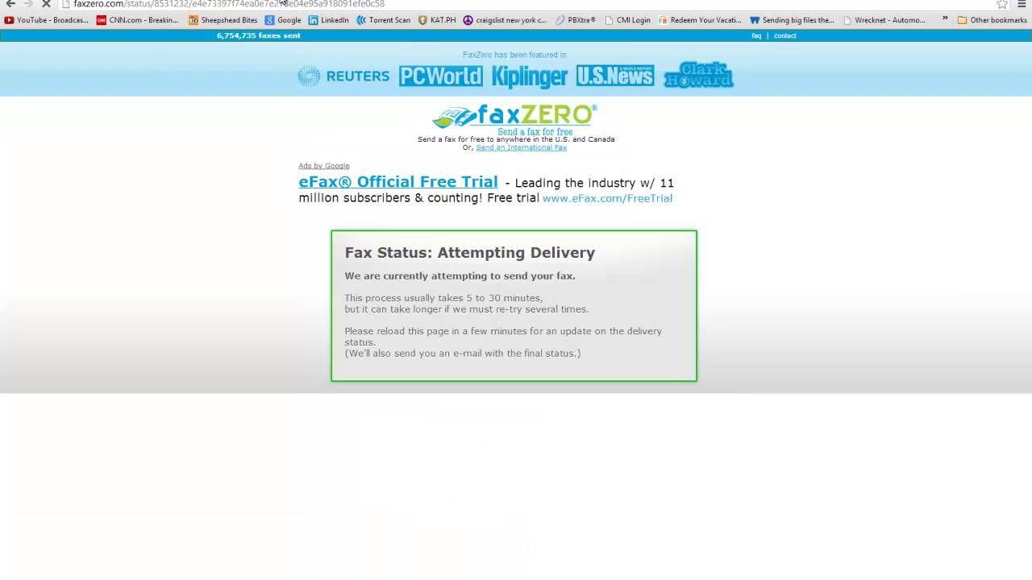
{"action": "right_click", "coordinate": [513, 308]}
{"action": "left_click", "coordinate": [545, 343]}
{"action": "right_click", "coordinate": [460, 313]}
{"action": "left_click", "coordinate": [491, 346]}
{"action": "right_click", "coordinate": [486, 328]}
{"action": "left_click", "coordinate": [505, 364]}
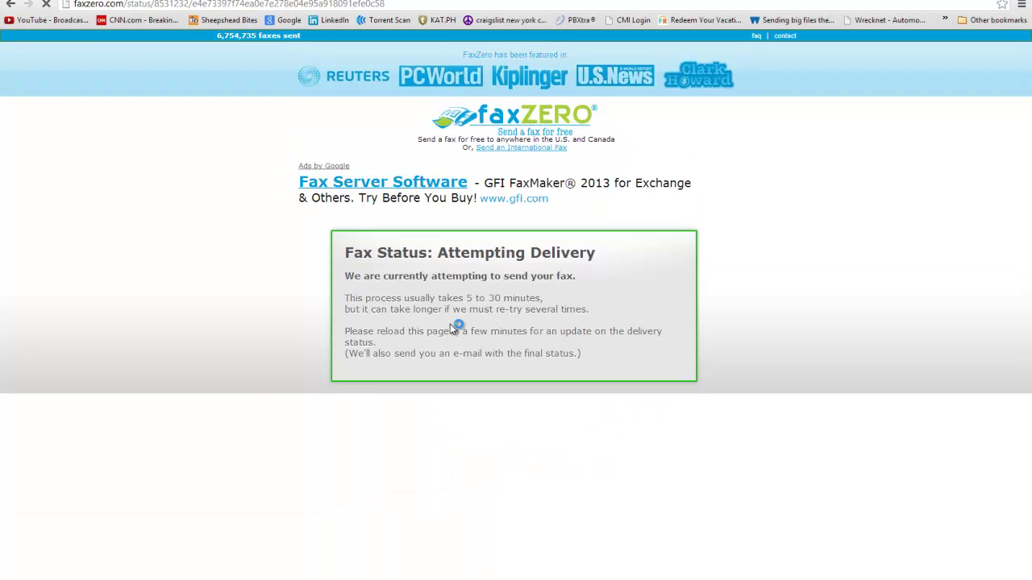
{"action": "right_click", "coordinate": [451, 327]}
{"action": "left_click", "coordinate": [491, 355]}
{"action": "right_click", "coordinate": [450, 323]}
{"action": "left_click", "coordinate": [491, 355]}
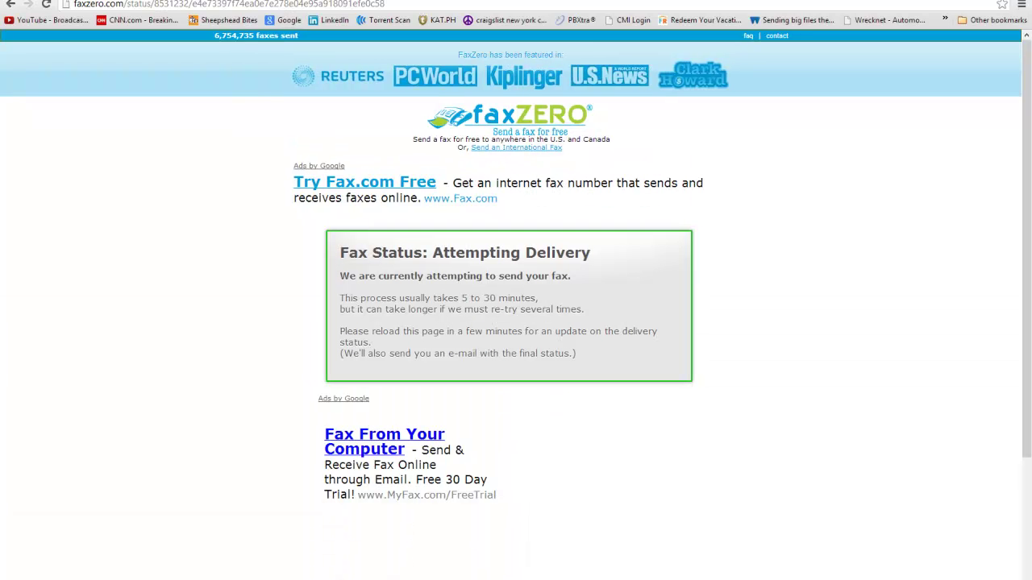